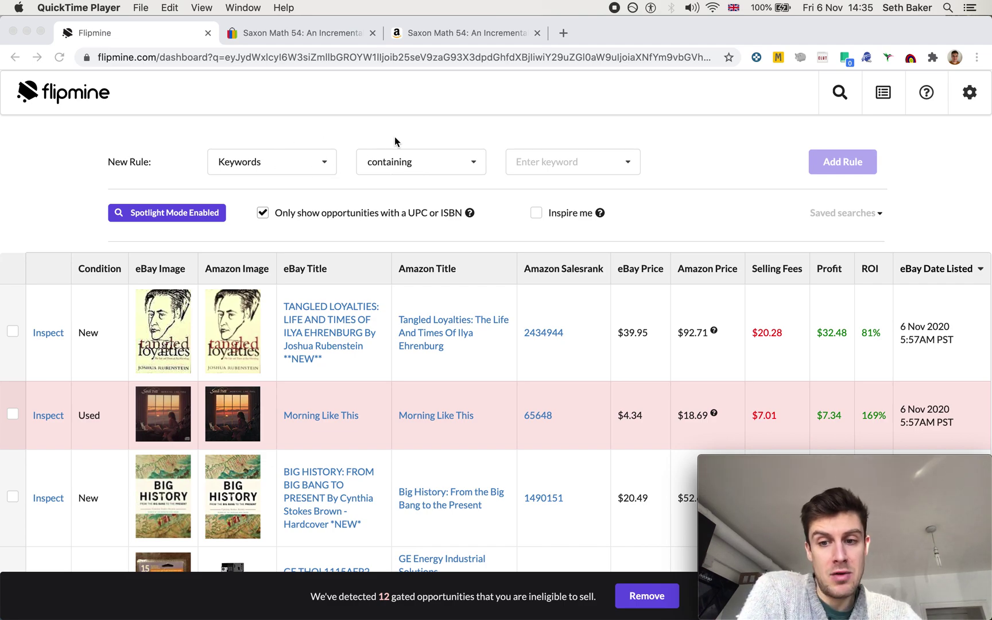
# Bring the browser window with Flipmine back to the front
pyautogui.click(313, 163)
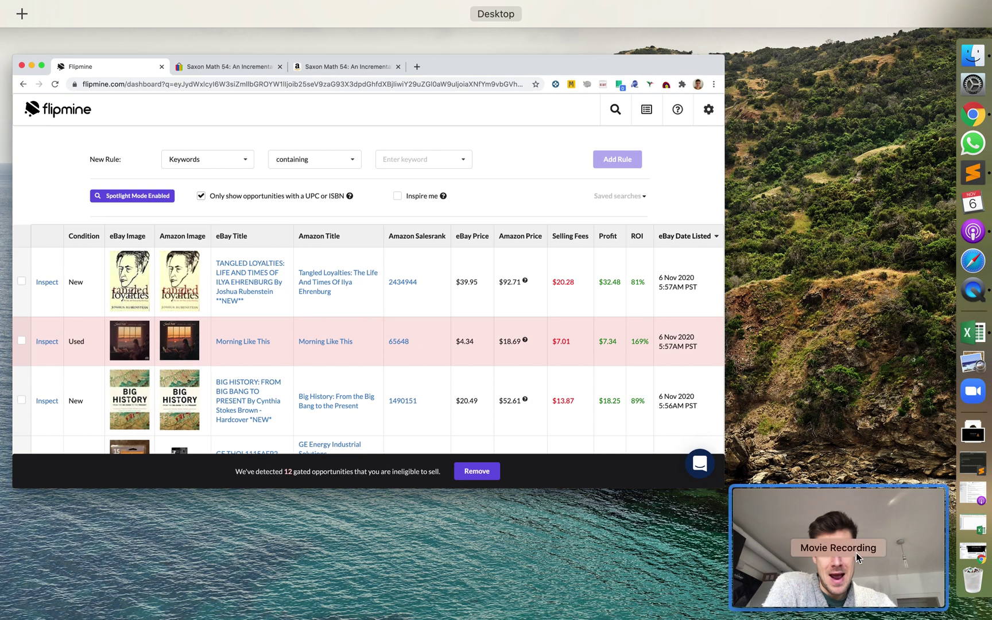
pyautogui.click(856, 553)
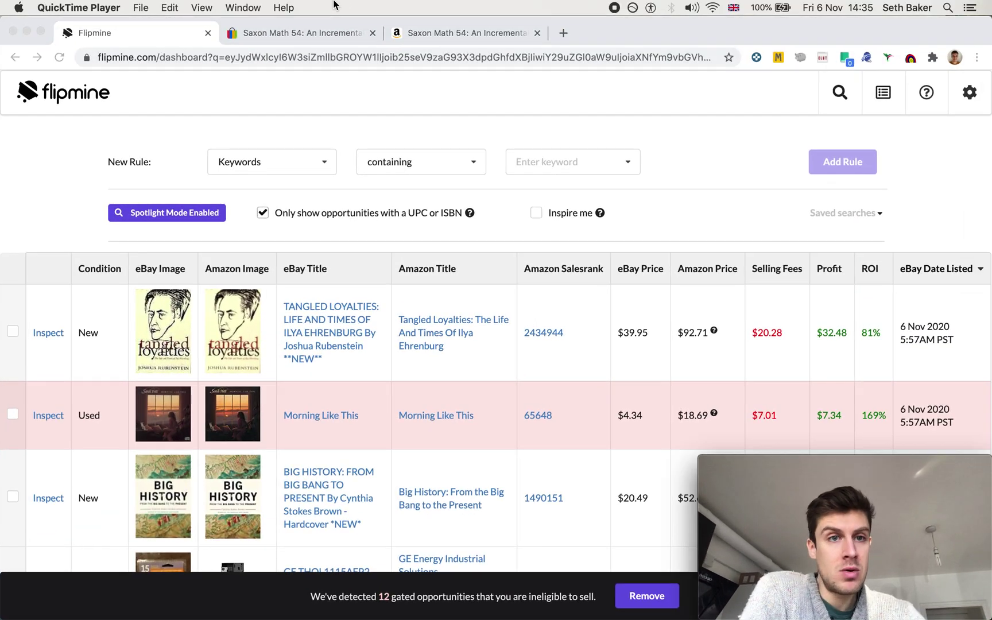
pyautogui.click(202, 7)
pyautogui.click(228, 71)
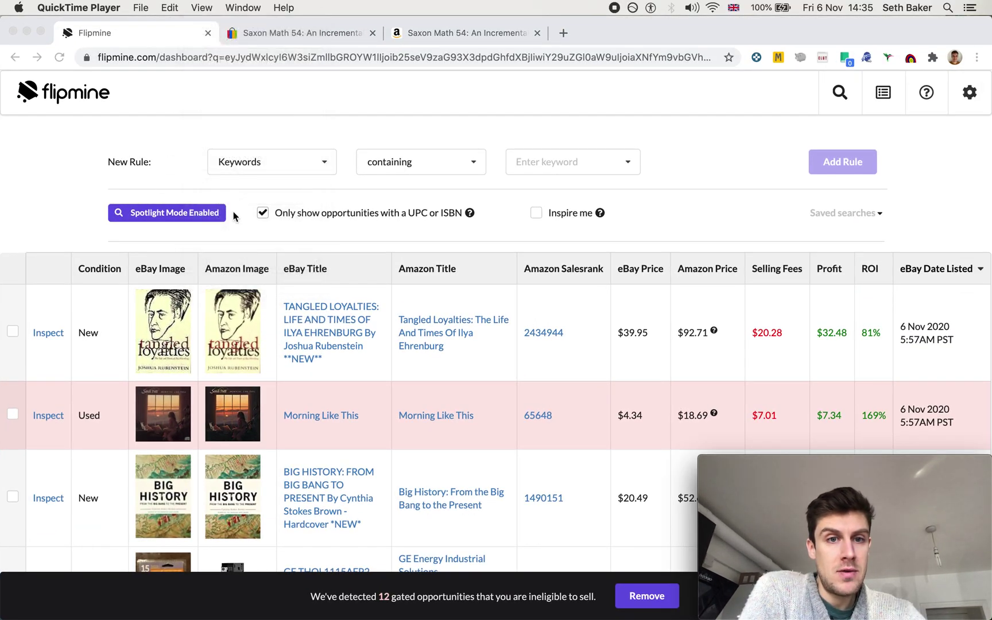
pyautogui.click(284, 171)
# Add a rule restricting results to Category Books (439)
pyautogui.click(297, 162)
pyautogui.scroll(2, 296, 213)
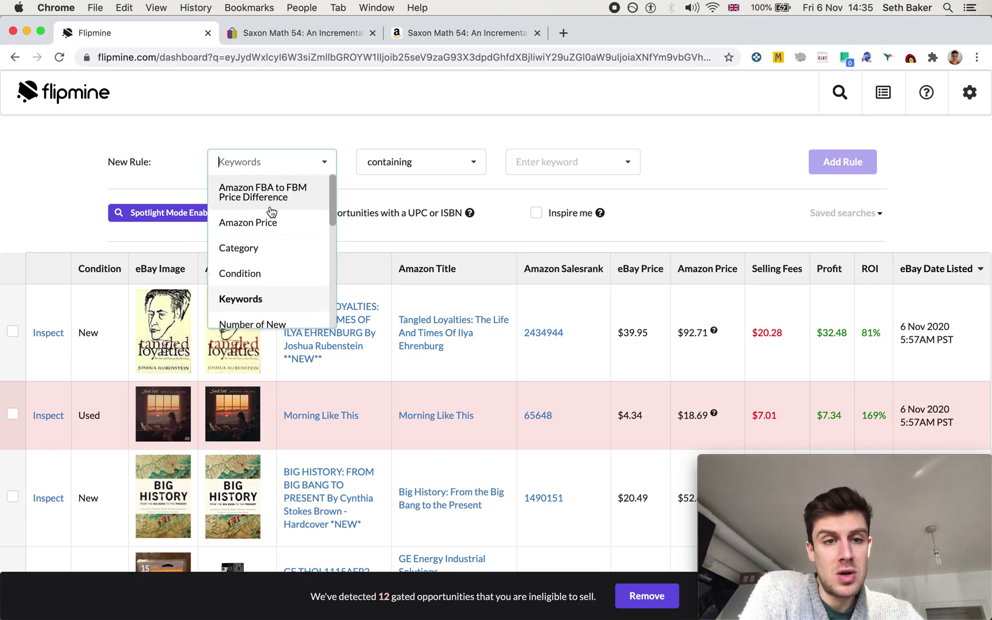
pyautogui.click(241, 247)
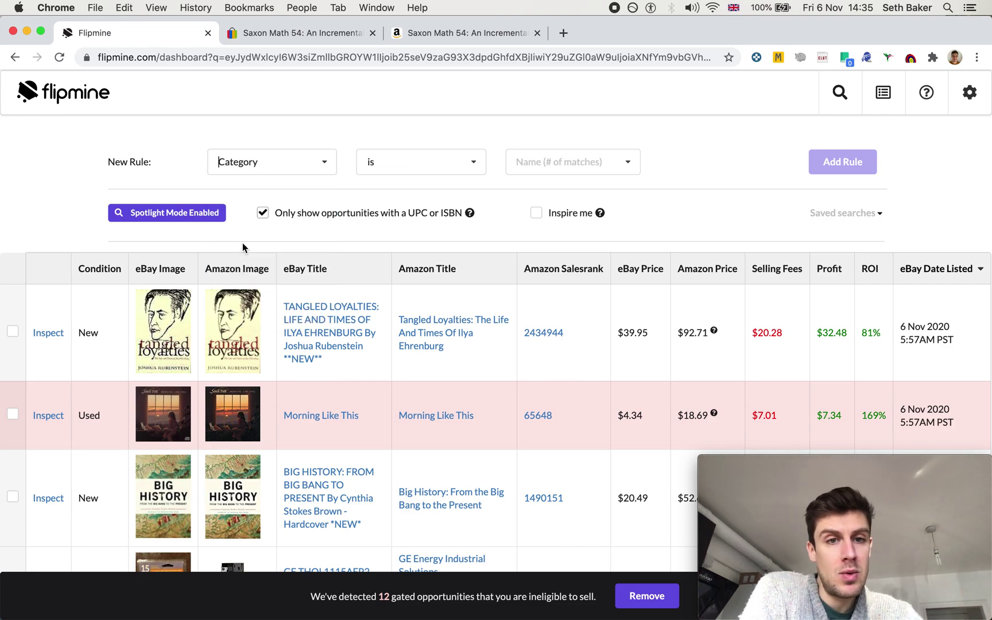
pyautogui.click(597, 163)
pyautogui.click(571, 190)
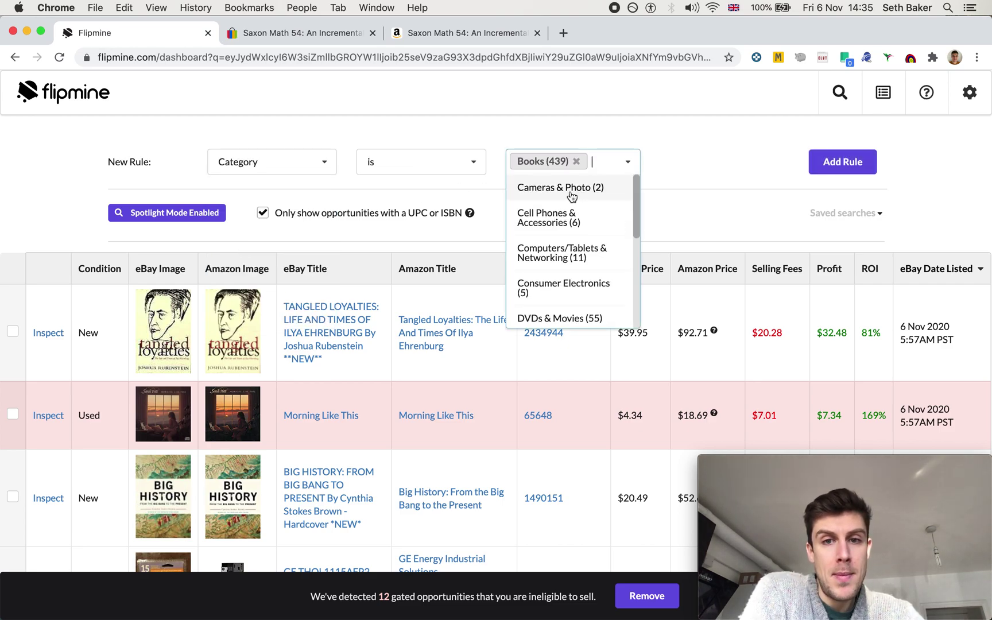
pyautogui.click(742, 169)
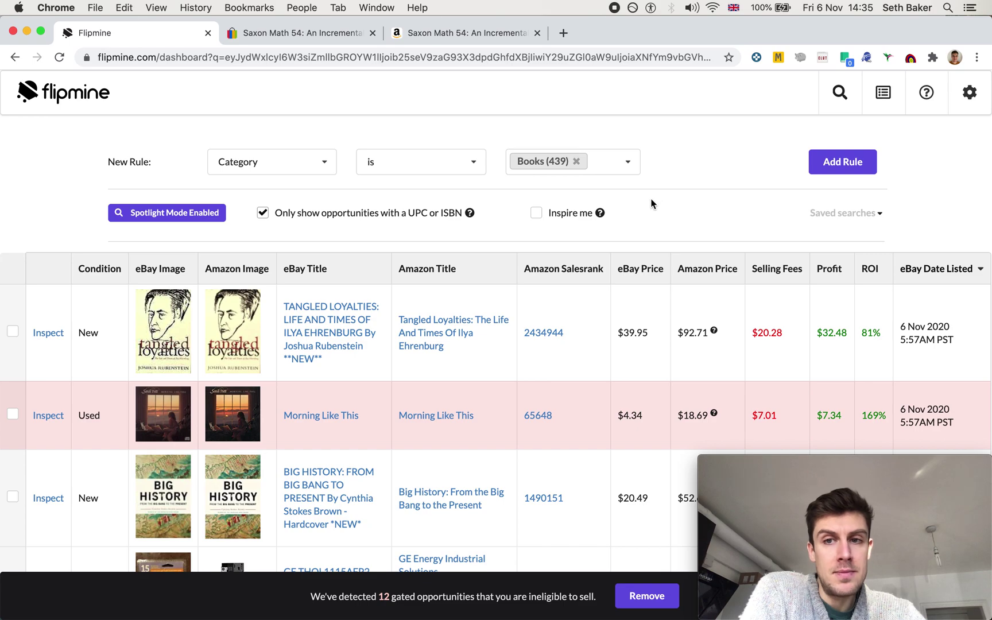
pyautogui.click(830, 163)
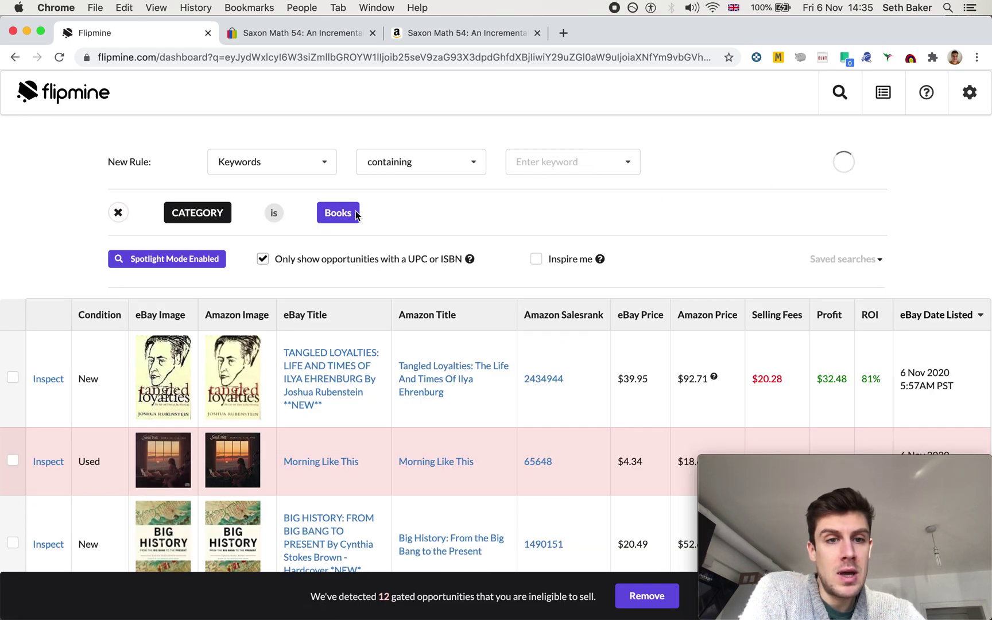
pyautogui.click(324, 163)
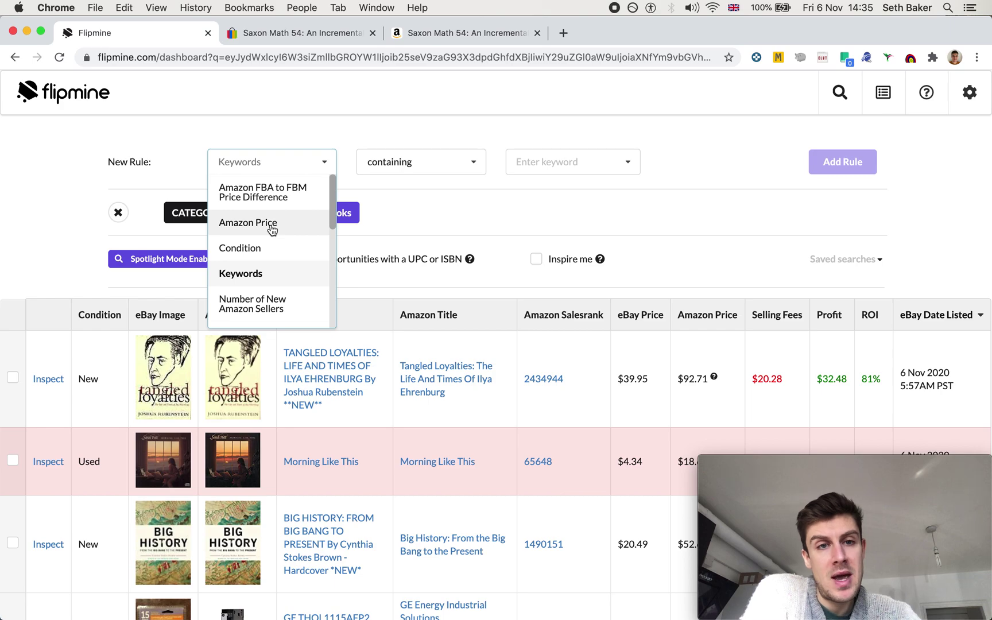
# Add a Salesrank is Less Than 1000000 rule alongside Category is Books
pyautogui.scroll(-2, 275, 241)
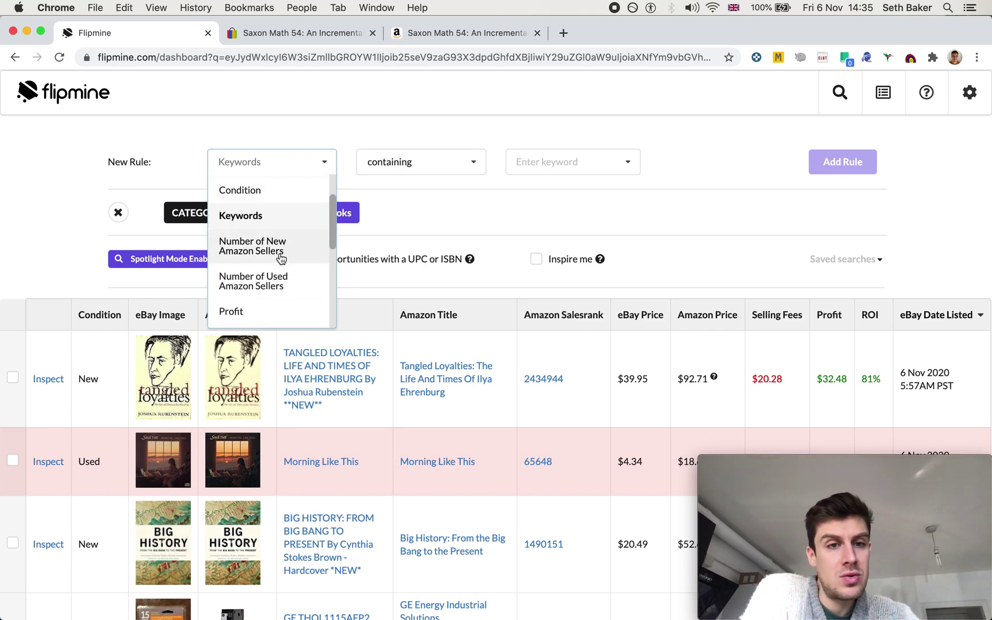
pyautogui.scroll(-4, 281, 258)
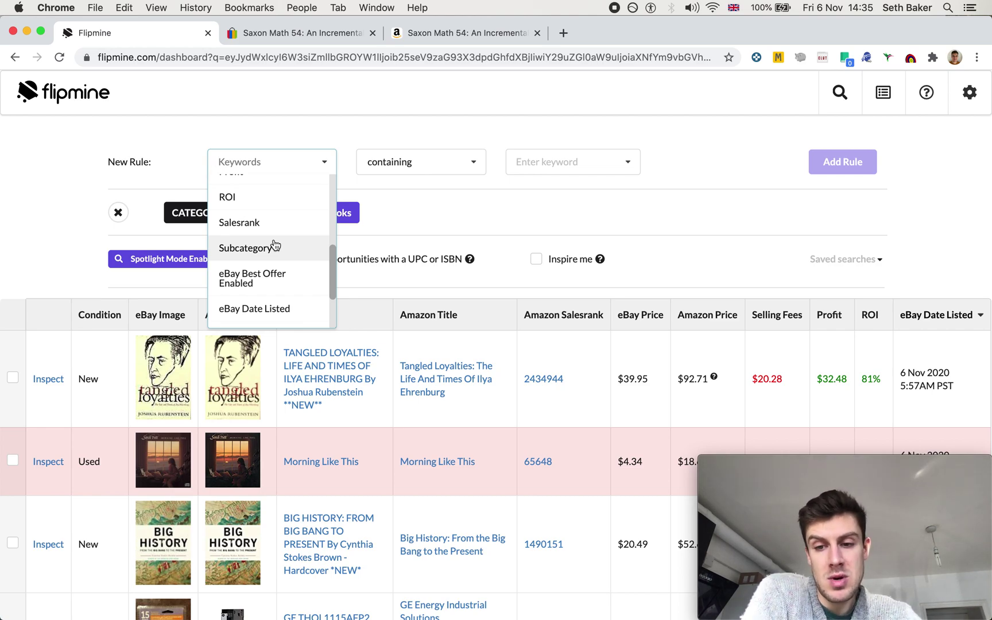
pyautogui.scroll(-1, 275, 246)
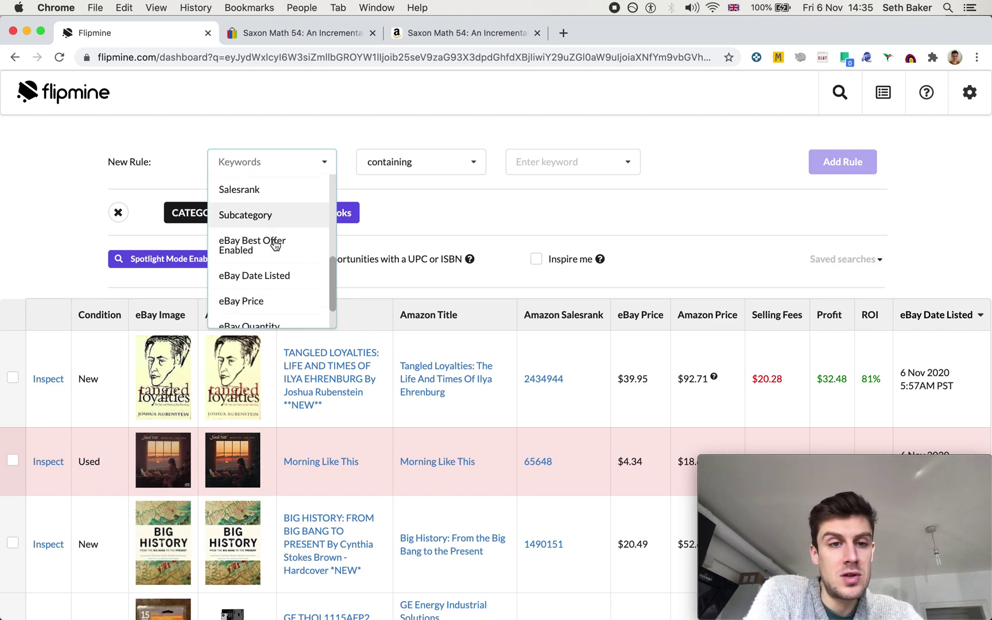
pyautogui.scroll(-1, 275, 246)
pyautogui.scroll(-2, 275, 246)
pyautogui.scroll(3, 276, 245)
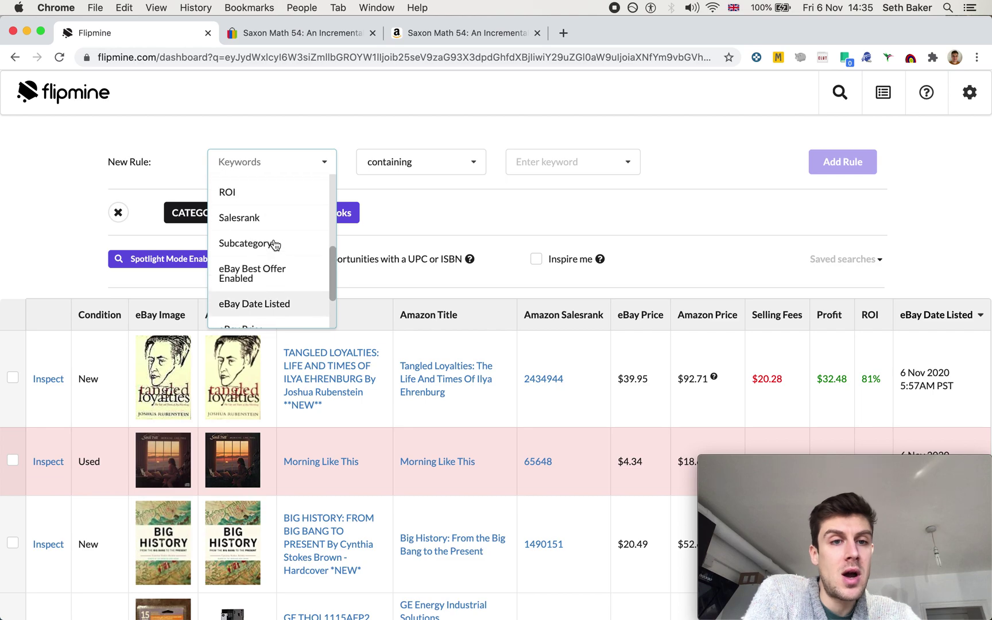
pyautogui.scroll(1, 275, 245)
pyautogui.click(275, 246)
pyautogui.click(393, 170)
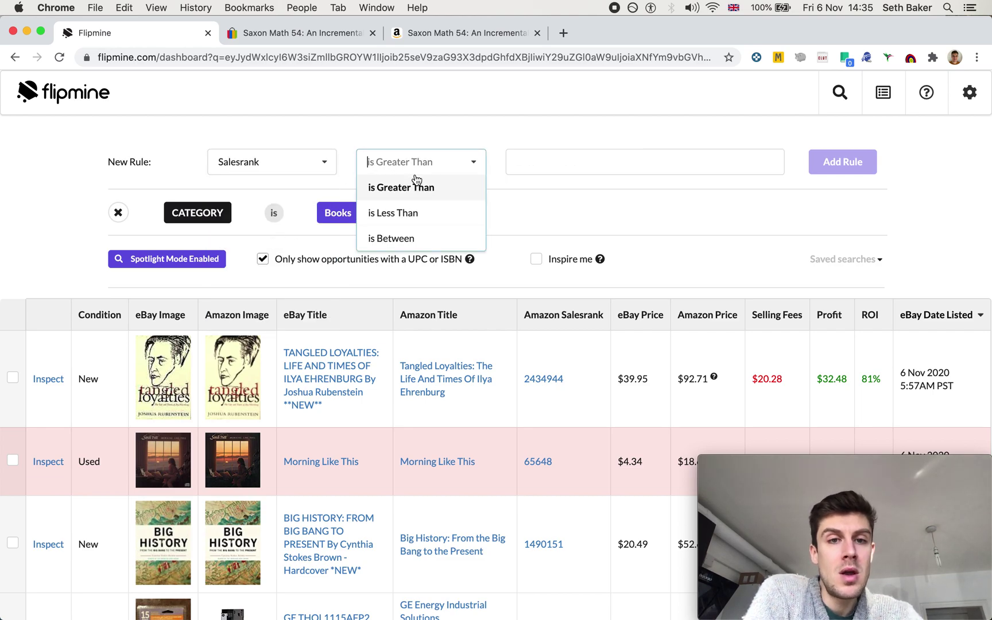
pyautogui.click(413, 212)
pyautogui.click(537, 161)
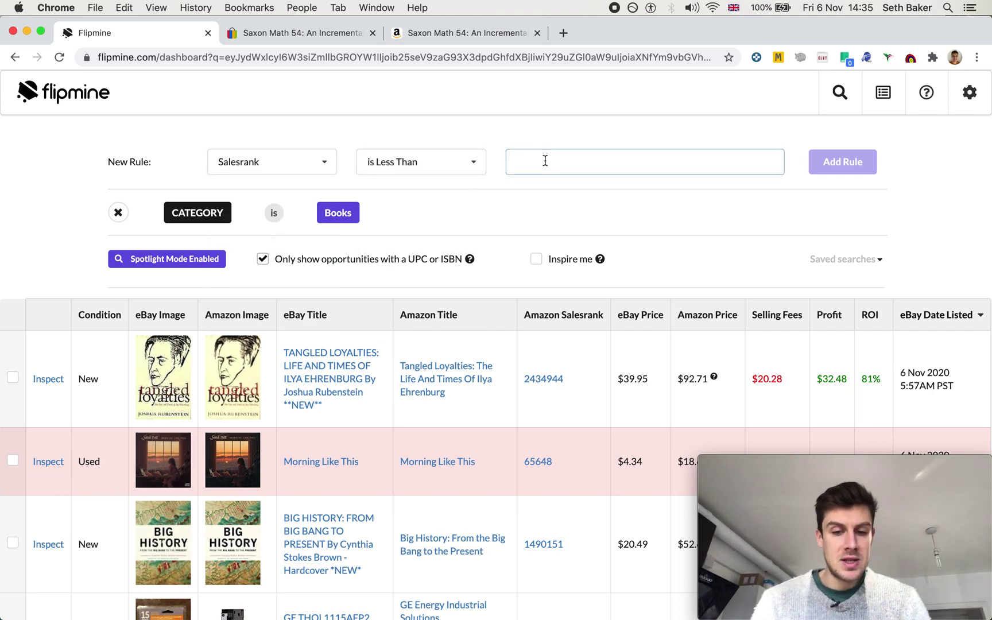
pyautogui.write('10000')
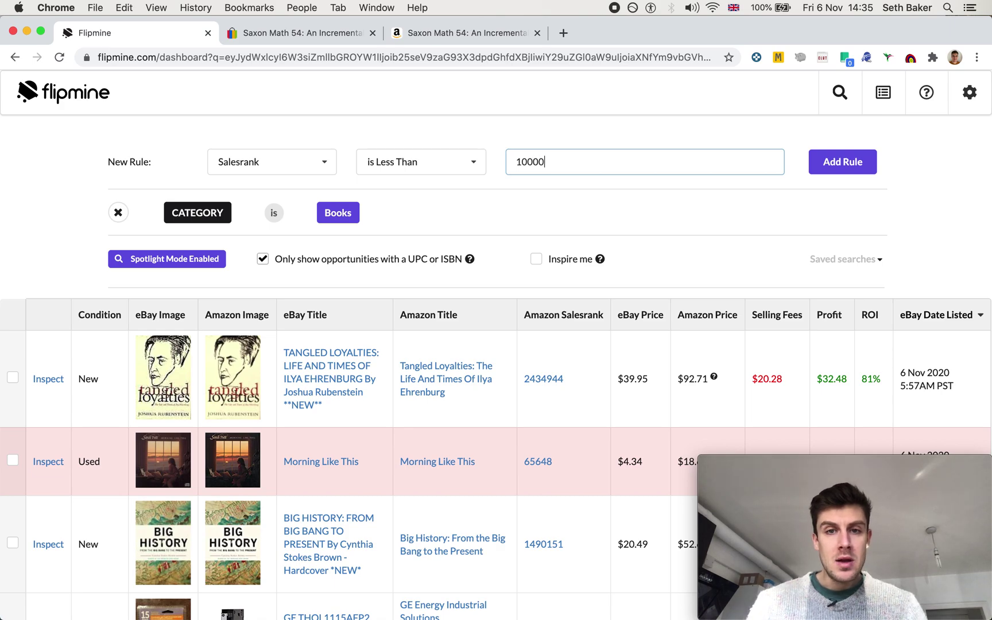
pyautogui.write('00')
pyautogui.click(836, 160)
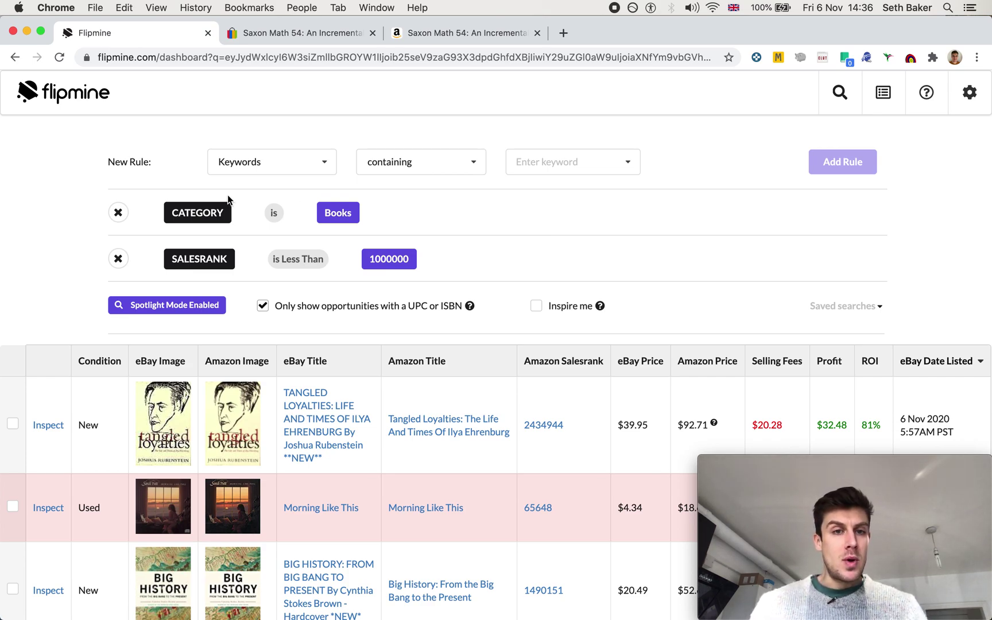
# Add an eBay Date Listed is After November 6th 2020, 12:00 am rule
pyautogui.click(325, 165)
pyautogui.scroll(-5, 297, 227)
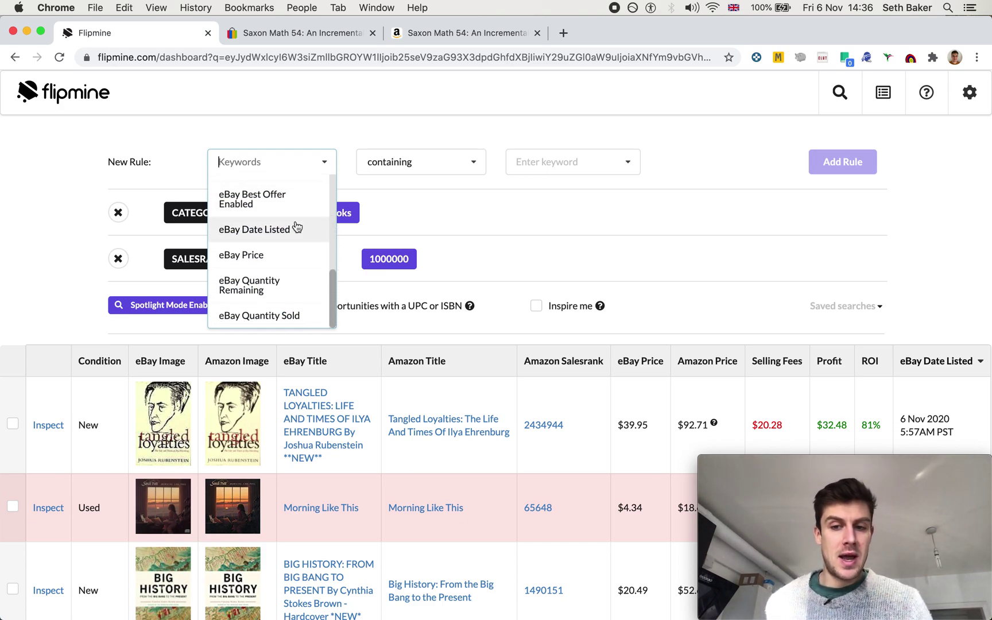
pyautogui.click(274, 229)
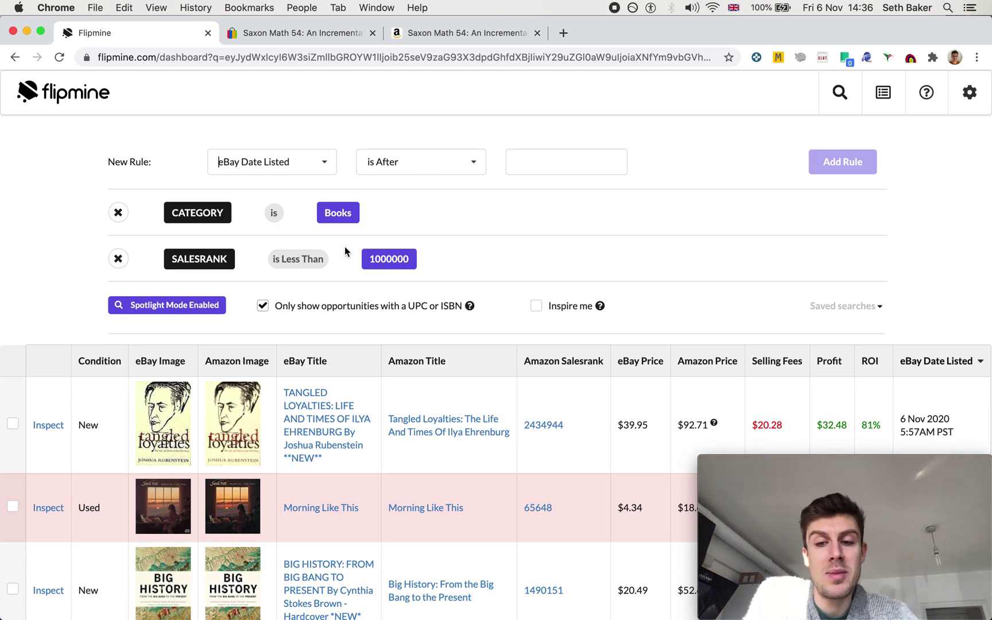
pyautogui.click(558, 172)
pyautogui.scroll(10, 677, 255)
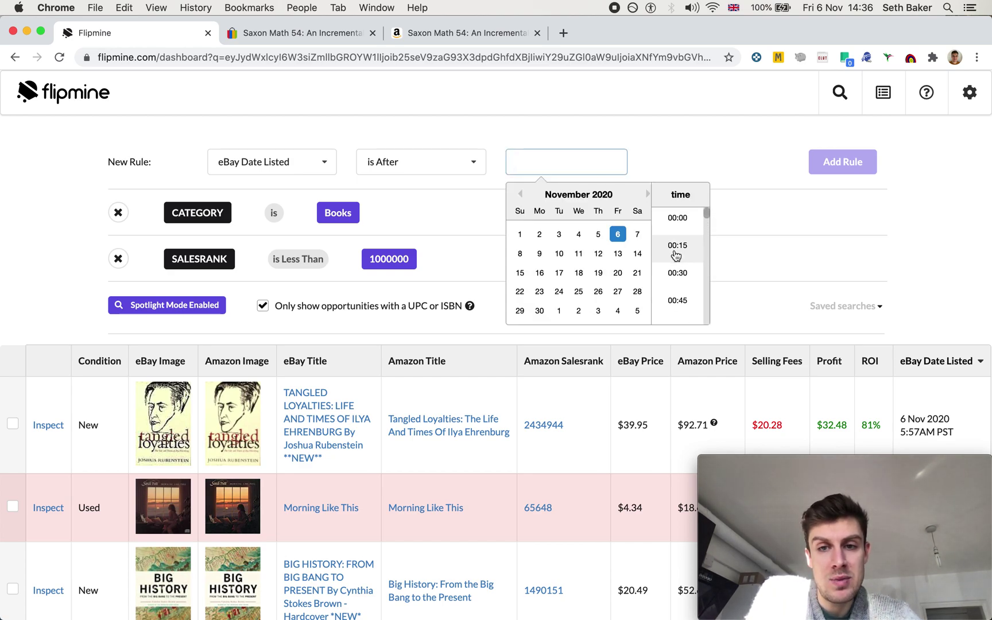
pyautogui.click(678, 218)
pyautogui.click(846, 161)
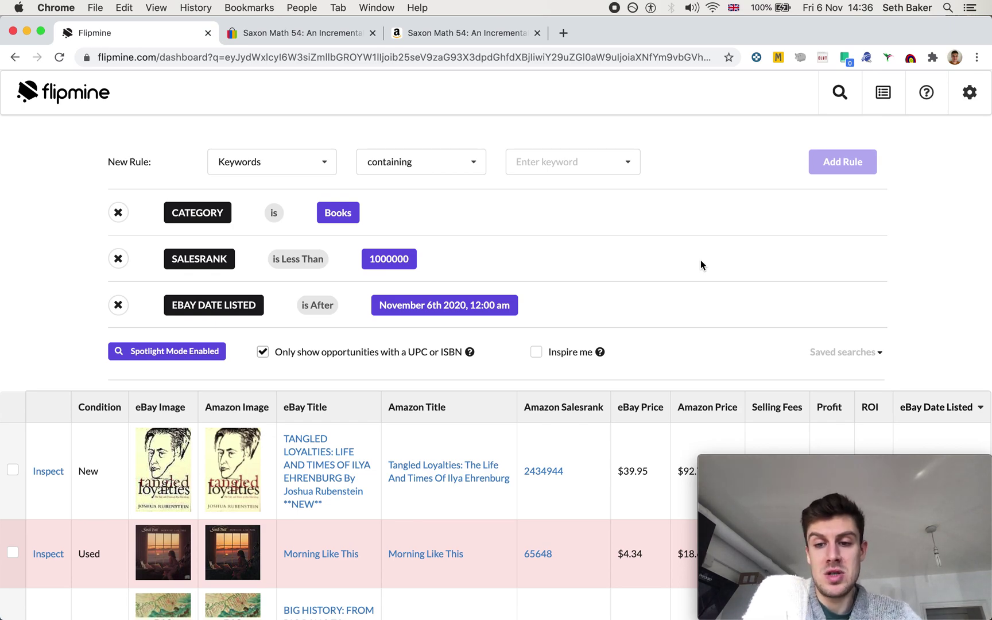
pyautogui.scroll(-3, 701, 261)
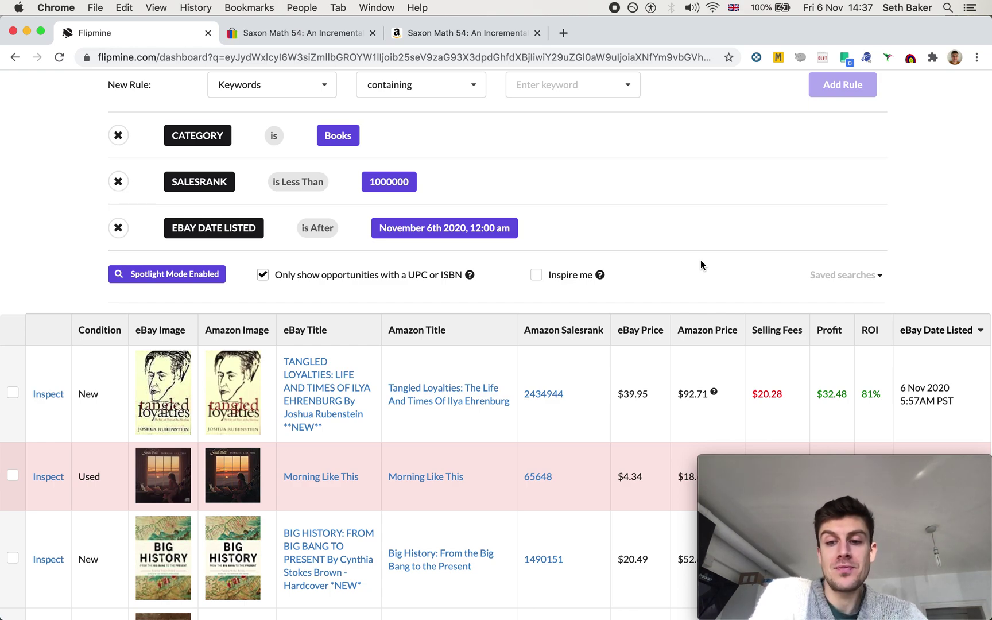
pyautogui.scroll(-5, 701, 265)
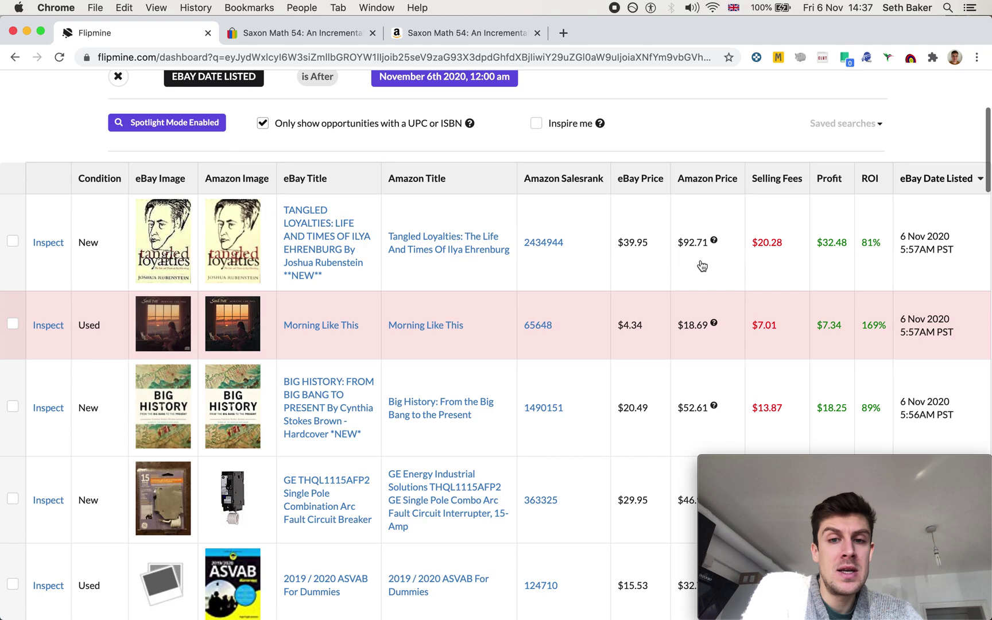
pyautogui.scroll(8, 701, 266)
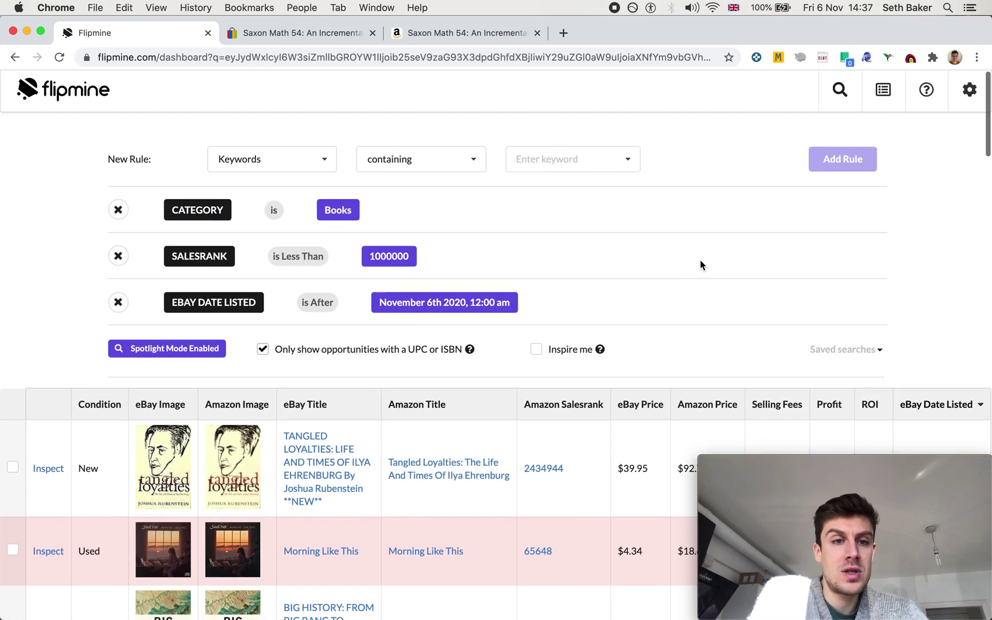
pyautogui.scroll(-3, 700, 272)
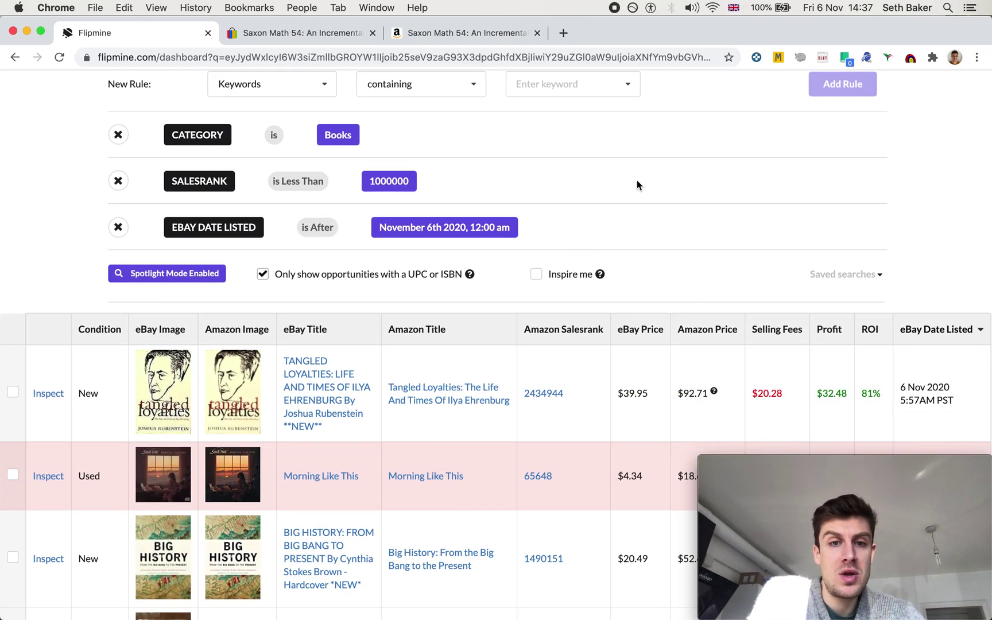
pyautogui.click(836, 276)
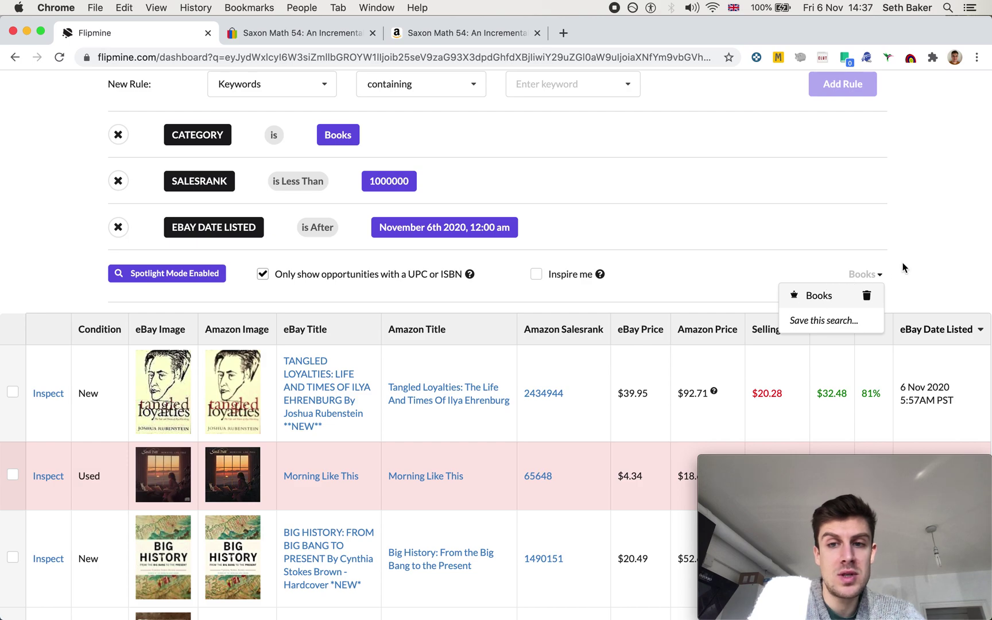
pyautogui.click(928, 249)
pyautogui.scroll(-2, 600, 339)
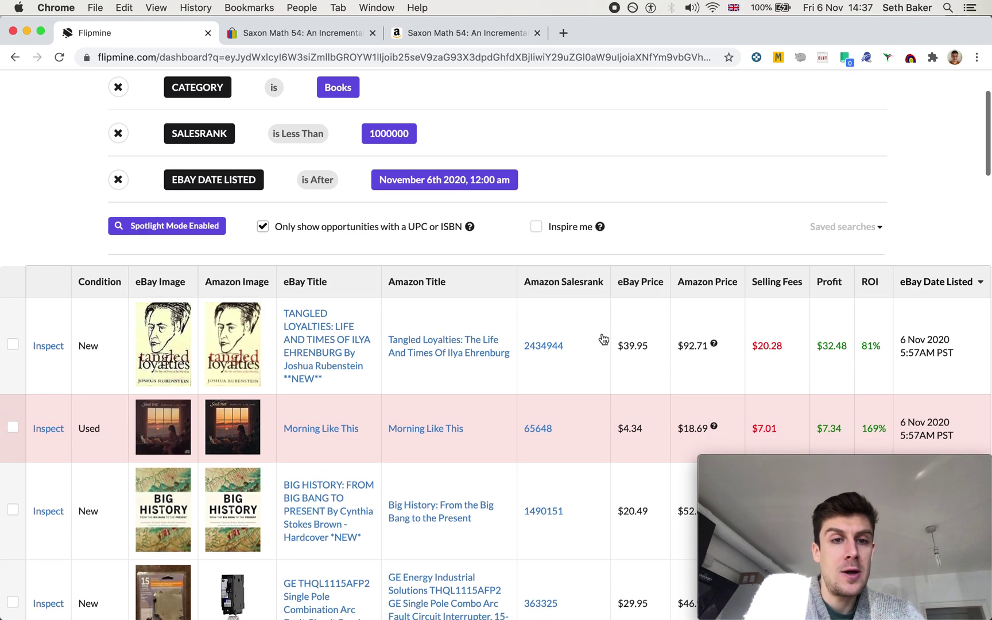
pyautogui.scroll(-1, 600, 339)
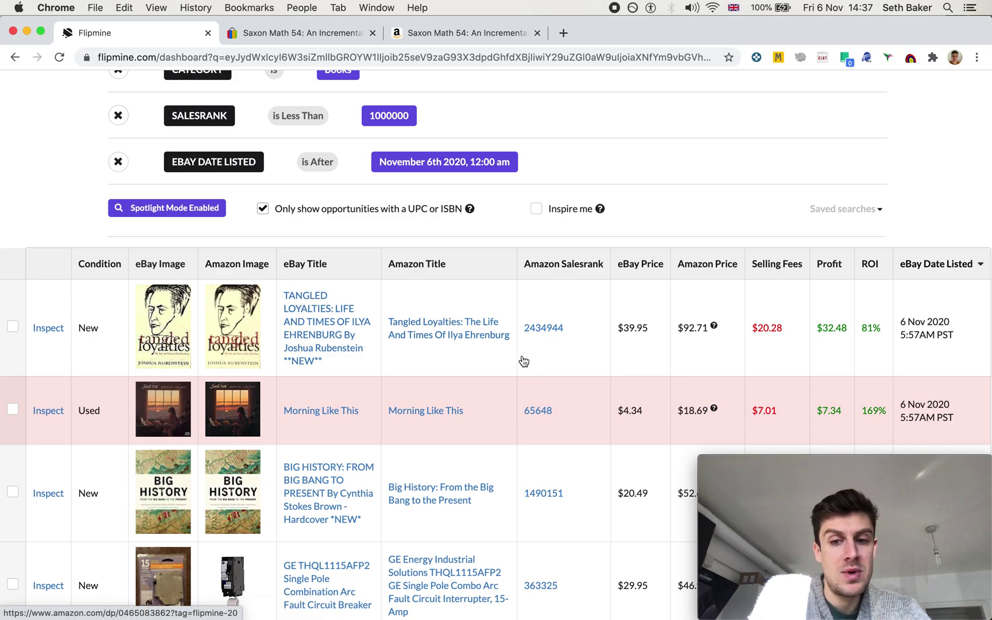
pyautogui.scroll(-3, 524, 361)
pyautogui.scroll(-1, 523, 361)
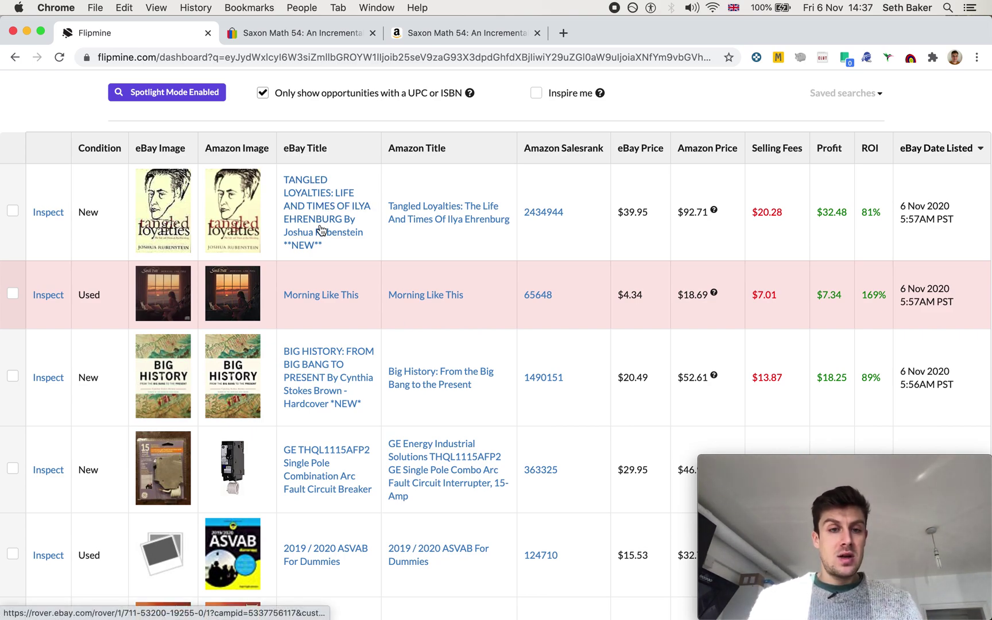
# Compare the $39.95 Tangled Loyalties eBay listing with its Amazon page, then close the eBay tab
pyautogui.keyDown('super'); pyautogui.click(313, 207); pyautogui.keyUp('super')
pyautogui.keyDown('super'); pyautogui.click(419, 205); pyautogui.keyUp('super')
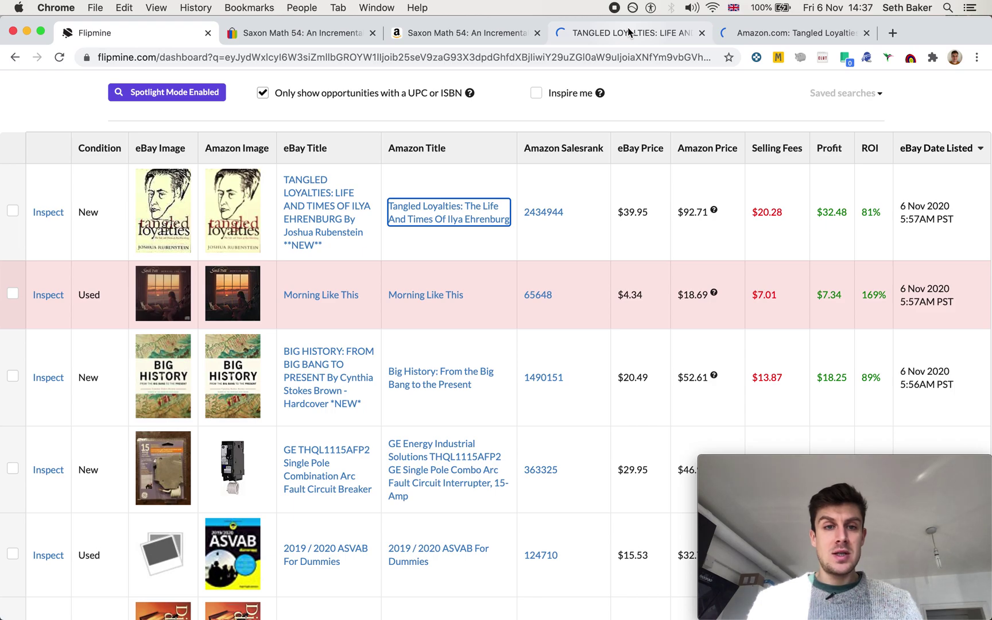
pyautogui.click(630, 33)
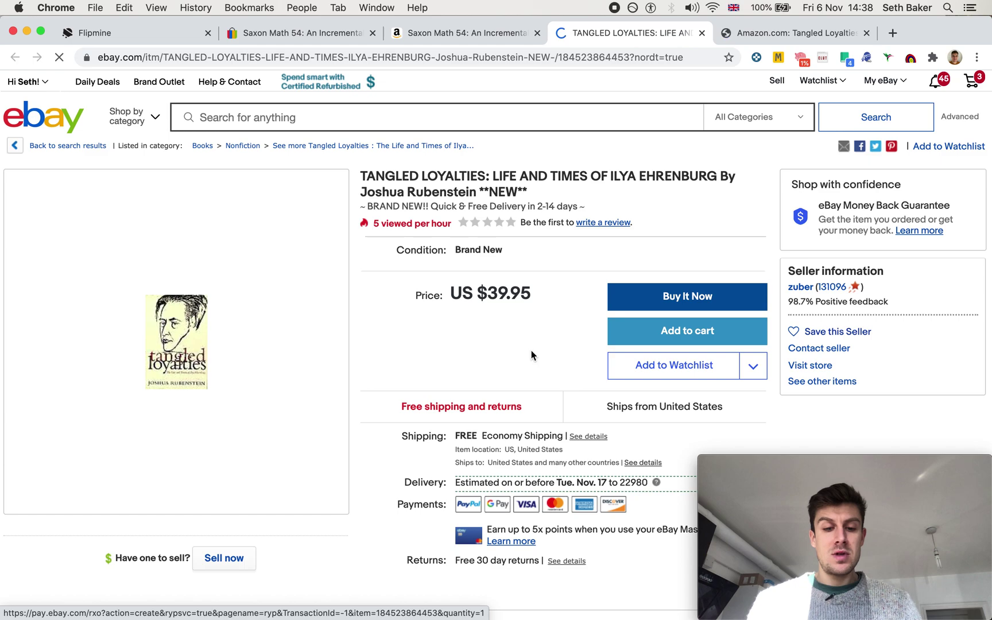
pyautogui.hotkey('ctrl', 'Tab')
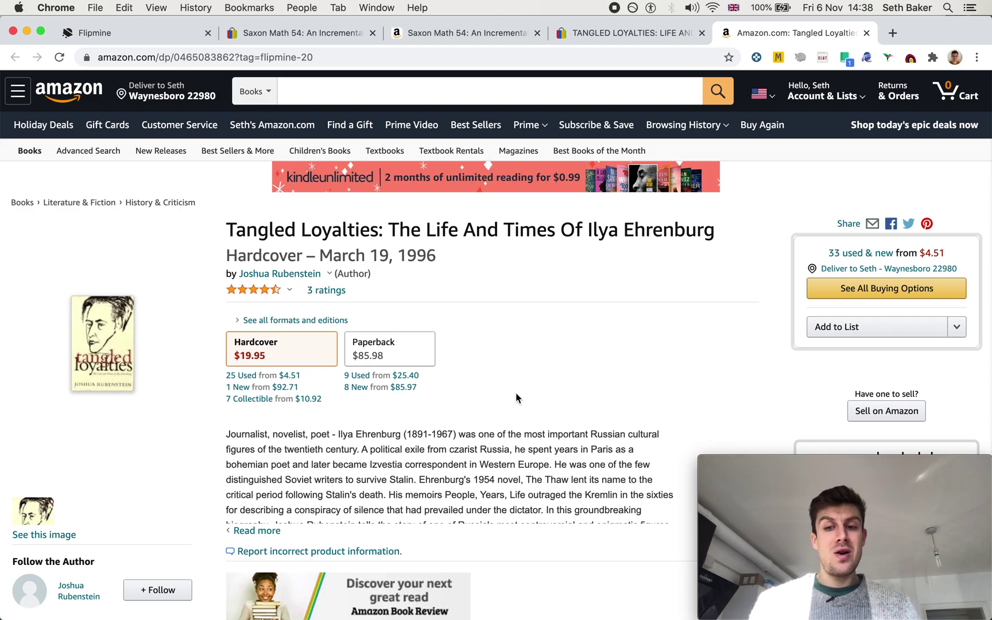
pyautogui.click(150, 36)
pyautogui.click(702, 32)
# Close the Tangled Loyalties Amazon tab and open Splatoon 2's eBay and Amazon pages, showing eBay
pyautogui.click(702, 33)
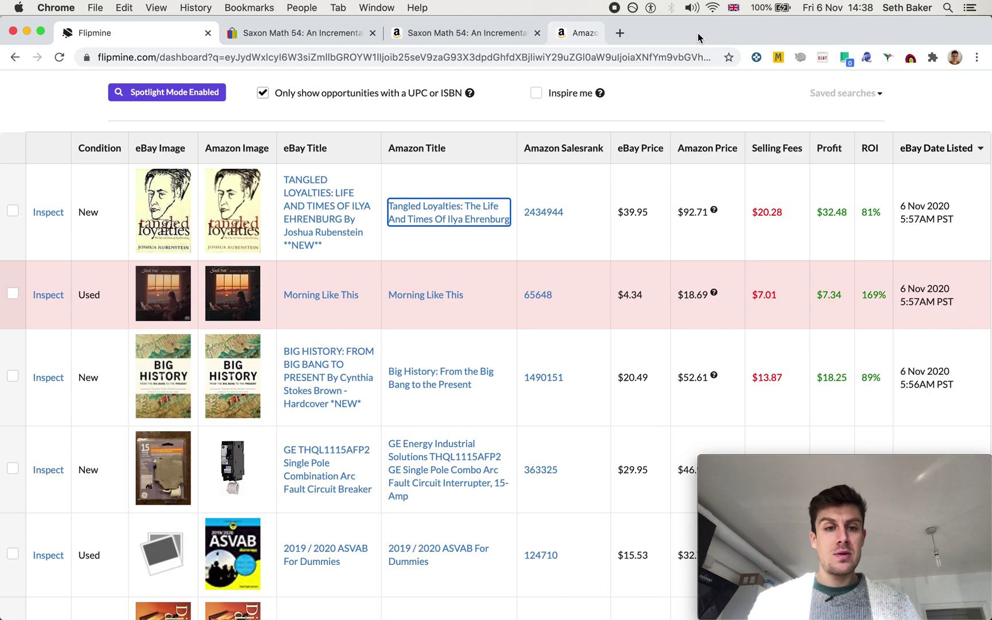
pyautogui.scroll(-3, 524, 417)
pyautogui.scroll(-10, 523, 418)
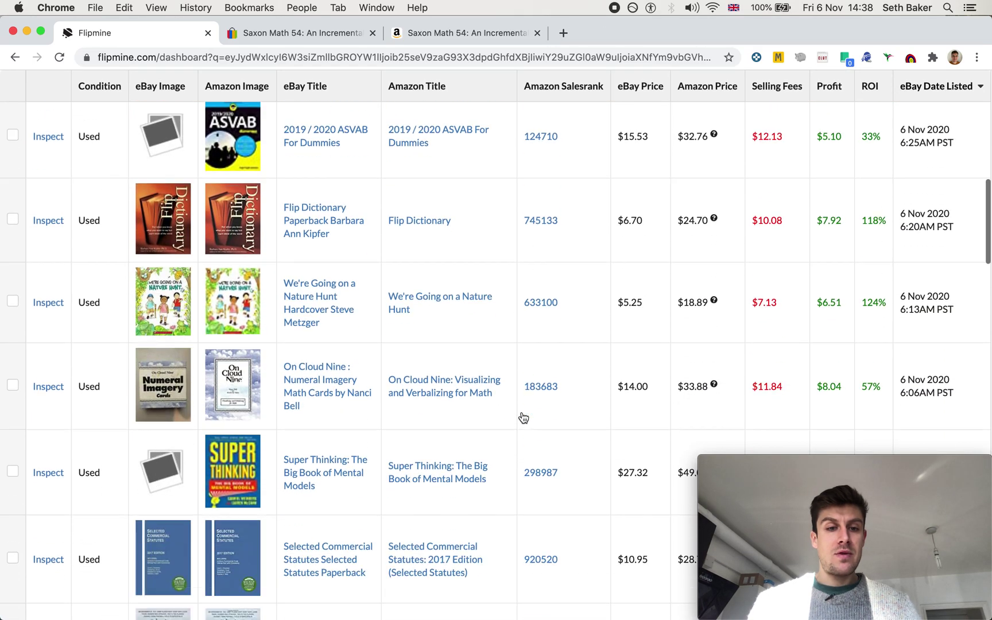
pyautogui.scroll(-5, 523, 418)
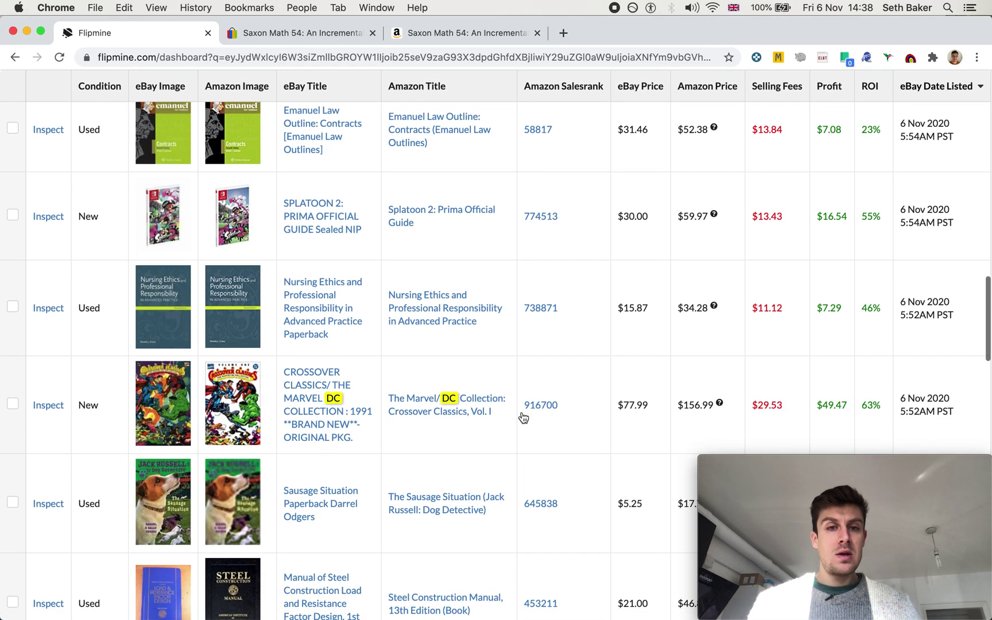
pyautogui.keyDown('super'); pyautogui.click(334, 240); pyautogui.keyUp('super')
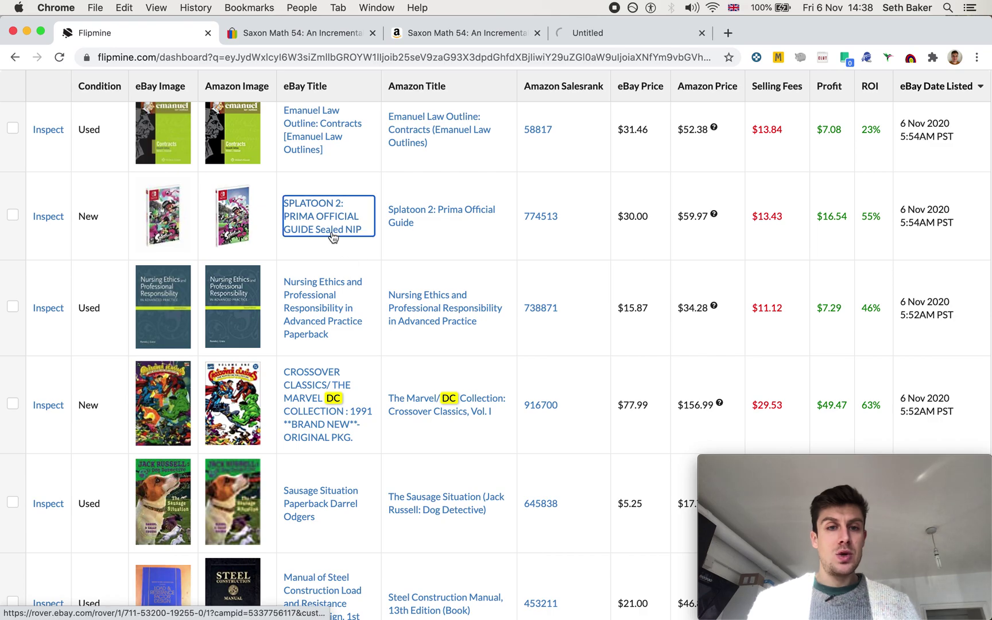
pyautogui.keyDown('super'); pyautogui.click(420, 216); pyautogui.keyUp('super')
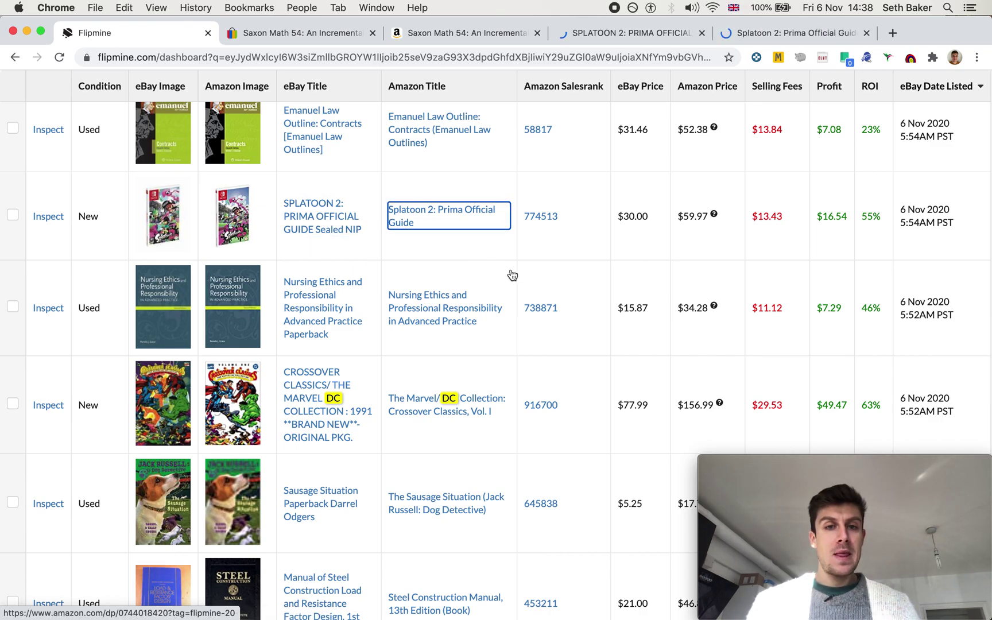
pyautogui.click(626, 33)
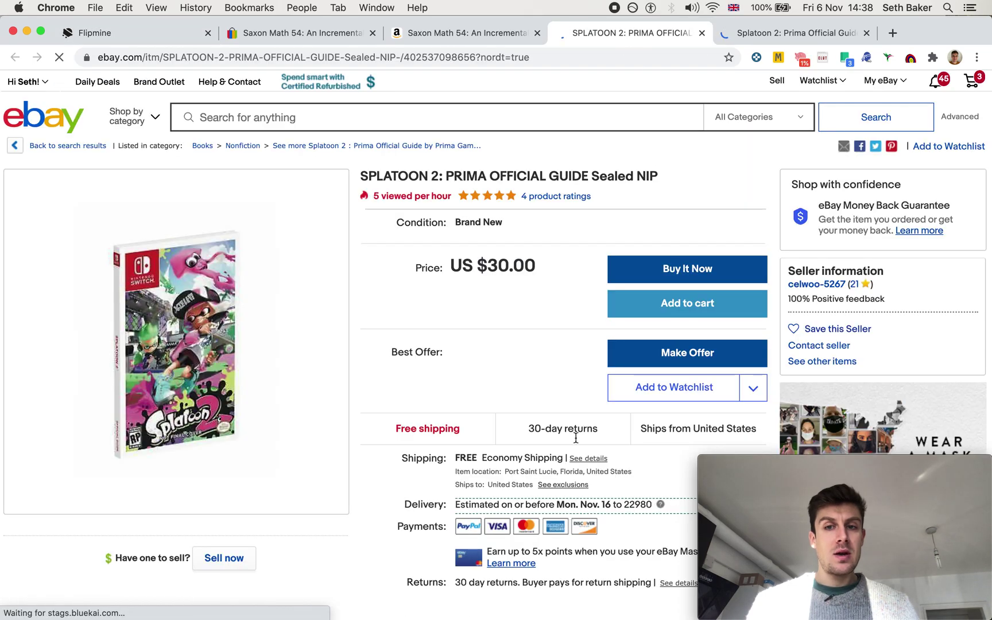
# Review the $30.00 Splatoon 2 eBay listing and its Amazon Keepa price history, then close Amazon
pyautogui.scroll(-3, 468, 327)
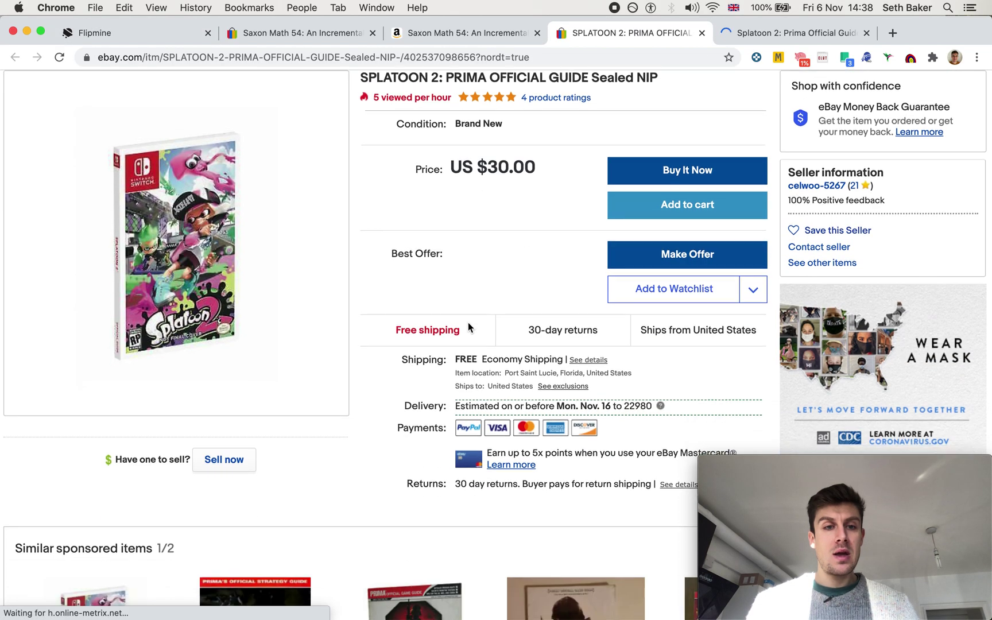
pyautogui.scroll(-10, 468, 325)
pyautogui.scroll(20, 468, 327)
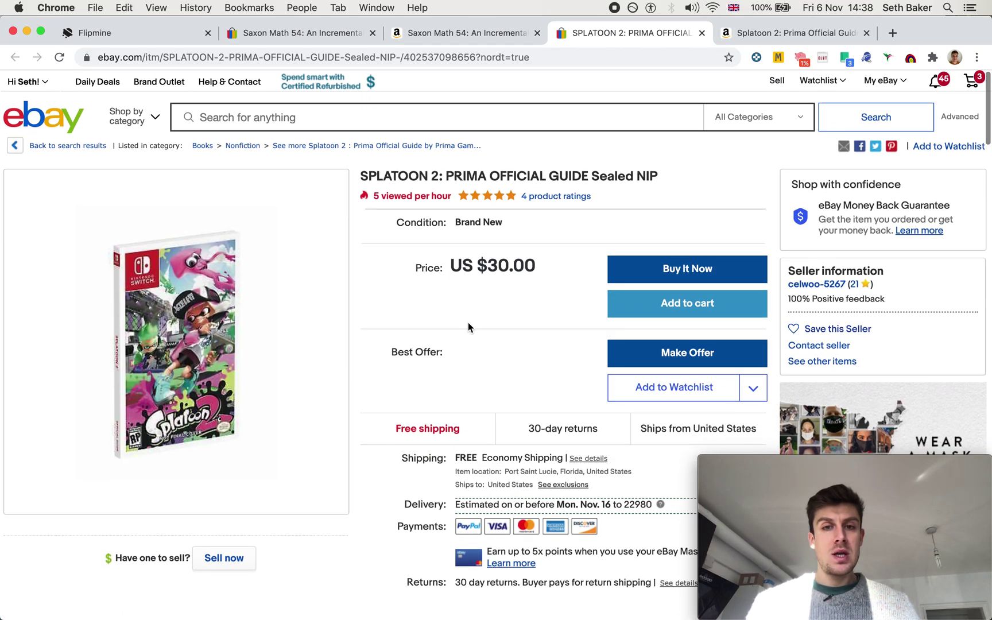
pyautogui.click(764, 33)
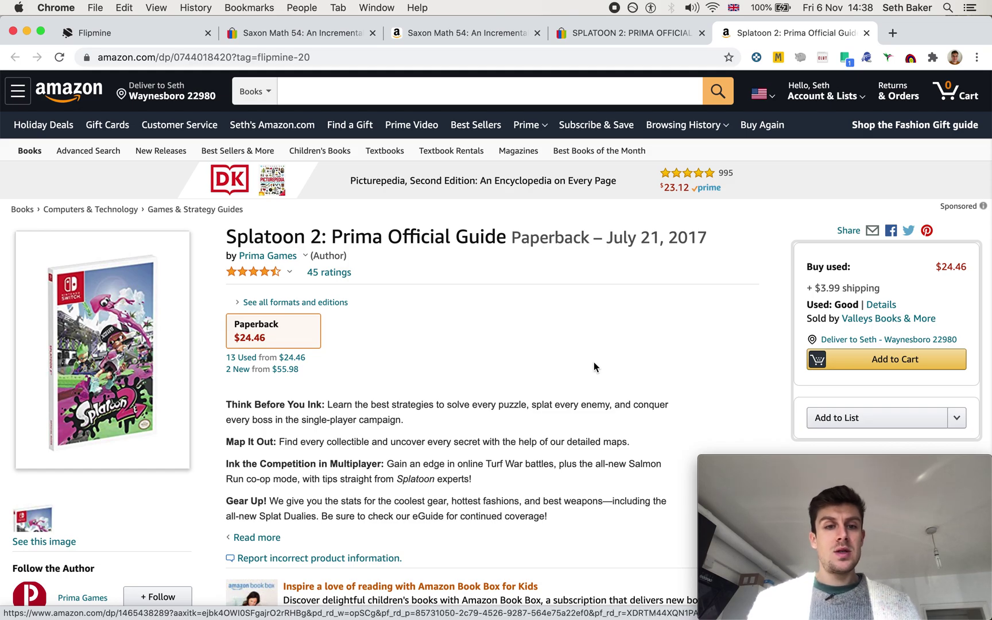
pyautogui.scroll(-10, 530, 365)
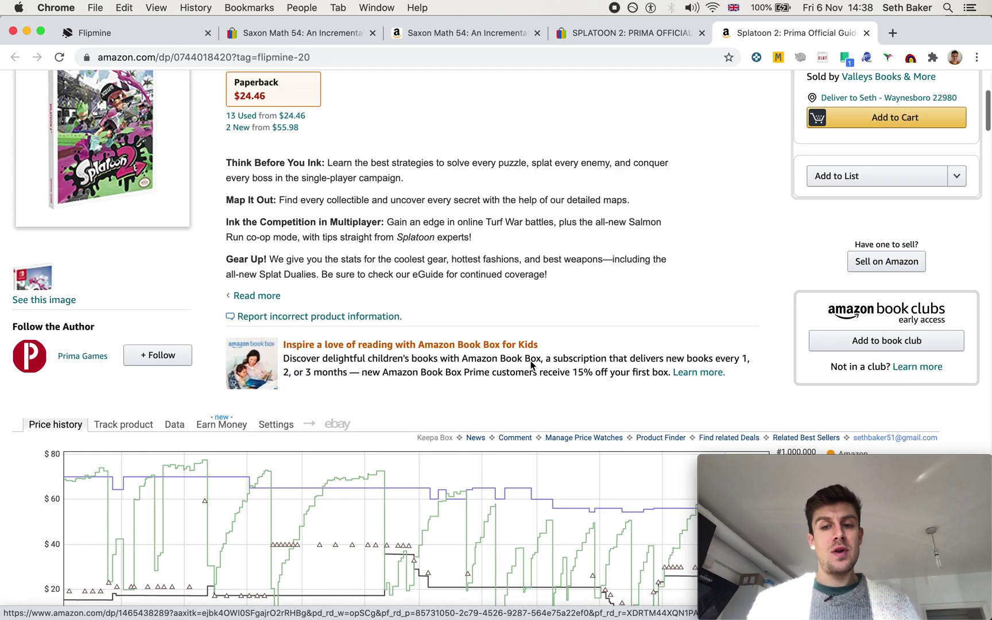
pyautogui.moveTo(832, 270)
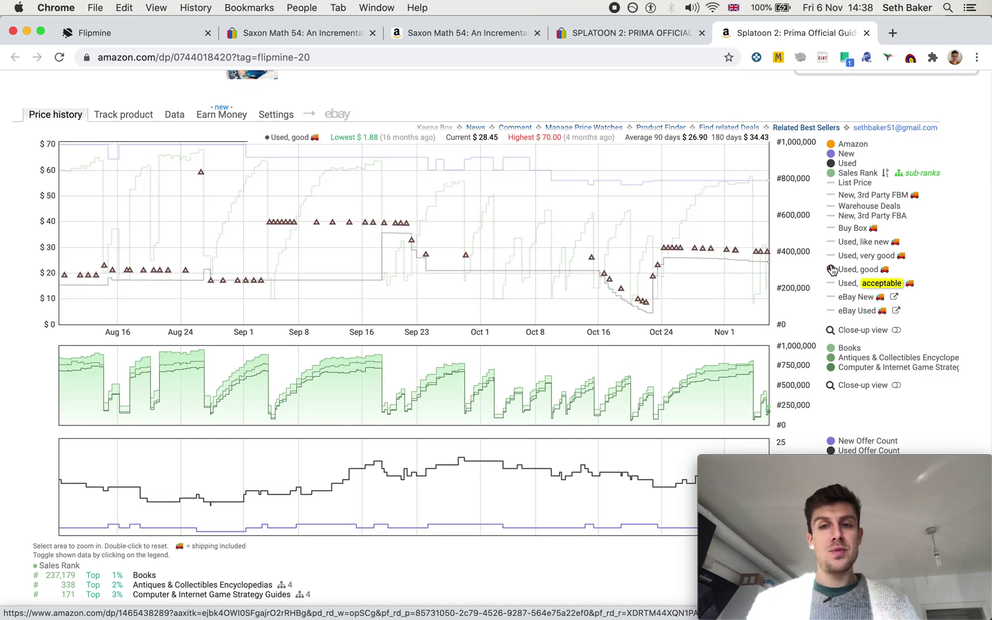
pyautogui.scroll(10, 763, 281)
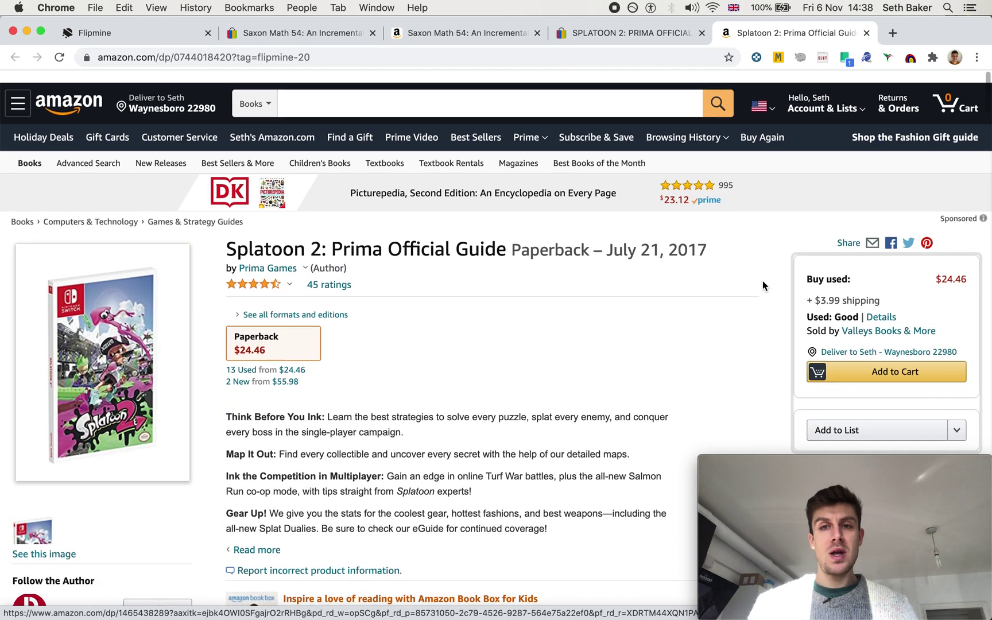
pyautogui.press('super+w')
# Close the Splatoon 2 eBay tab and open Crossover Classics' eBay ($69.99) and Amazon pages
pyautogui.click(132, 33)
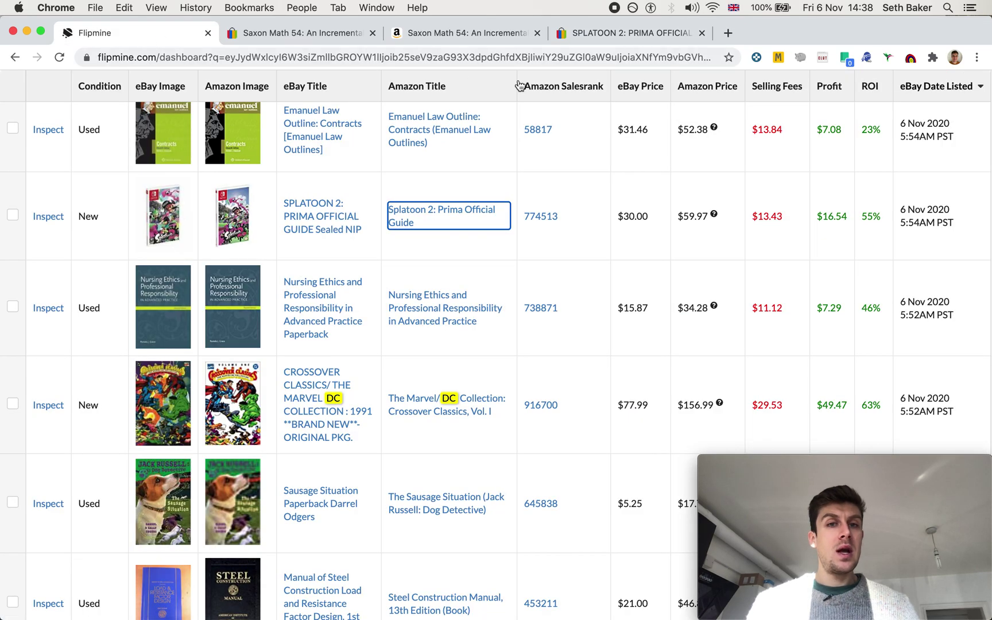
pyautogui.click(702, 33)
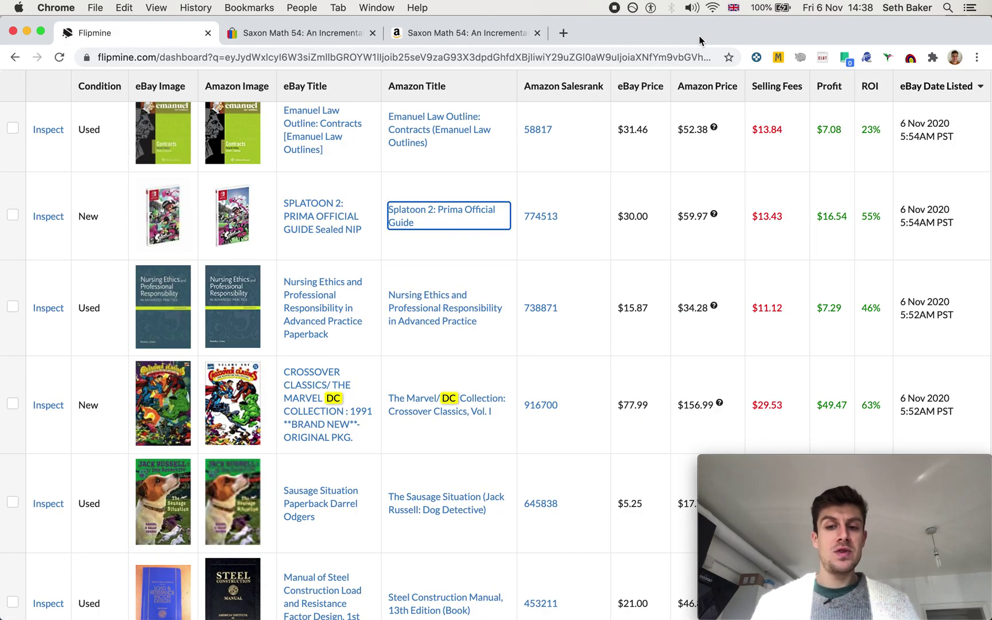
pyautogui.moveTo(681, 412)
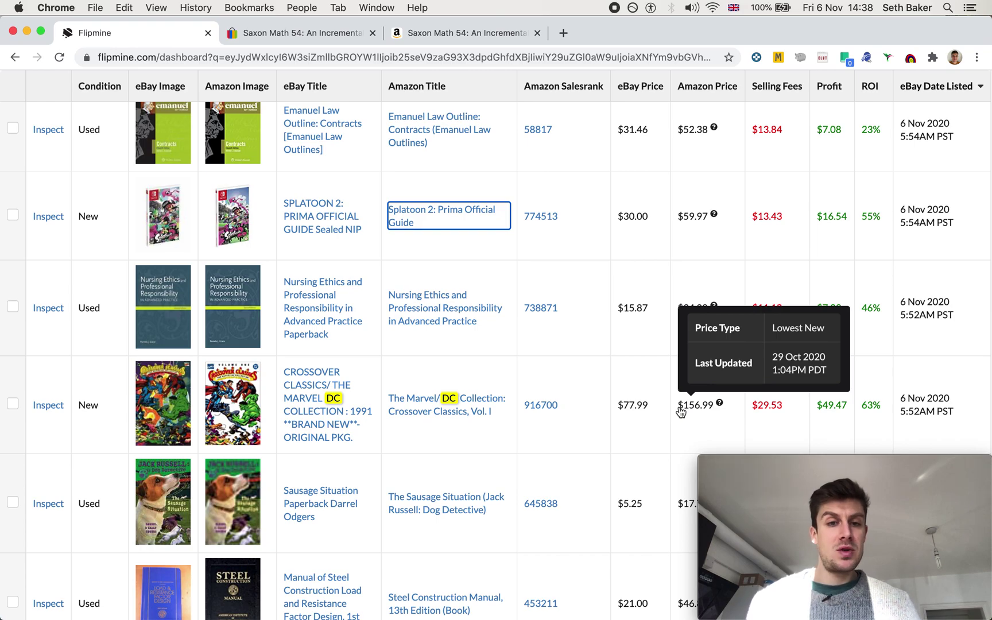
pyautogui.scroll(-2, 586, 399)
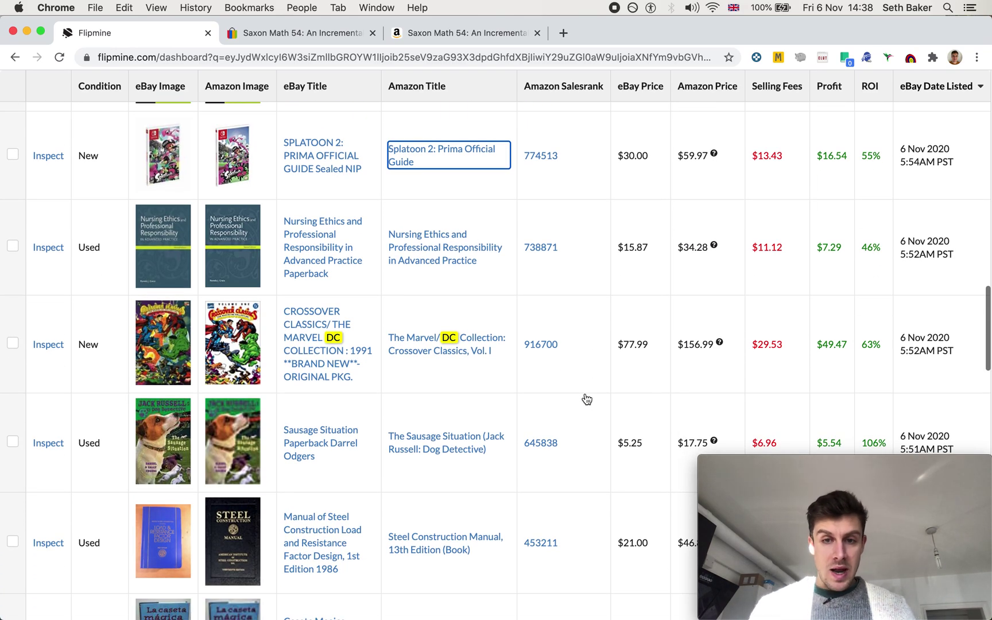
pyautogui.scroll(-1, 587, 399)
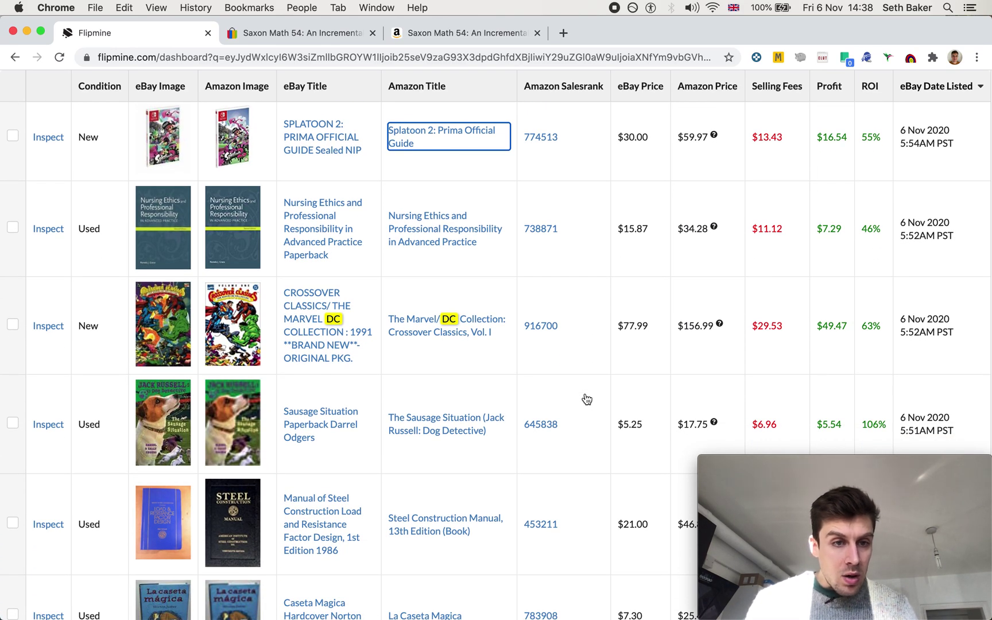
pyautogui.keyDown('super'); pyautogui.click(335, 357); pyautogui.keyUp('super')
pyautogui.keyDown('super'); pyautogui.click(457, 330); pyautogui.keyUp('super')
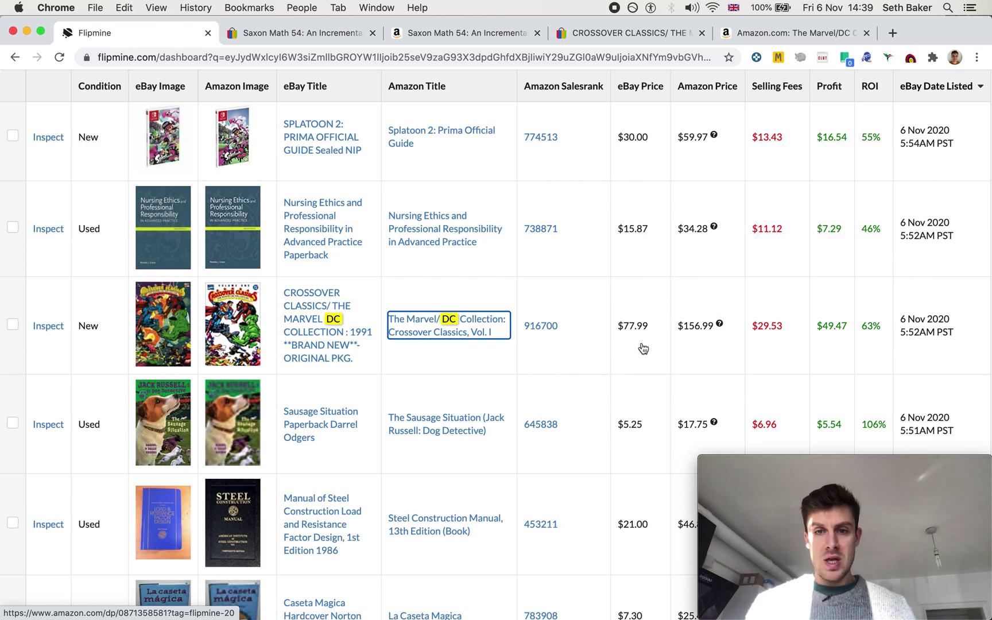
pyautogui.click(588, 40)
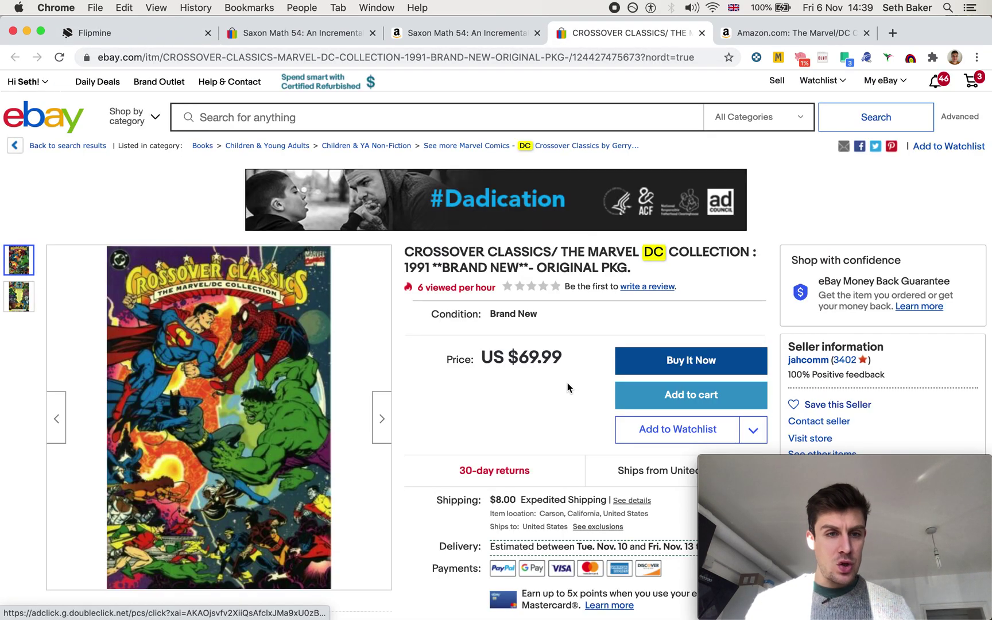
# Check the Marvel/DC Collection's Amazon Keepa price history, then return to the Flipmine results
pyautogui.scroll(-2, 497, 400)
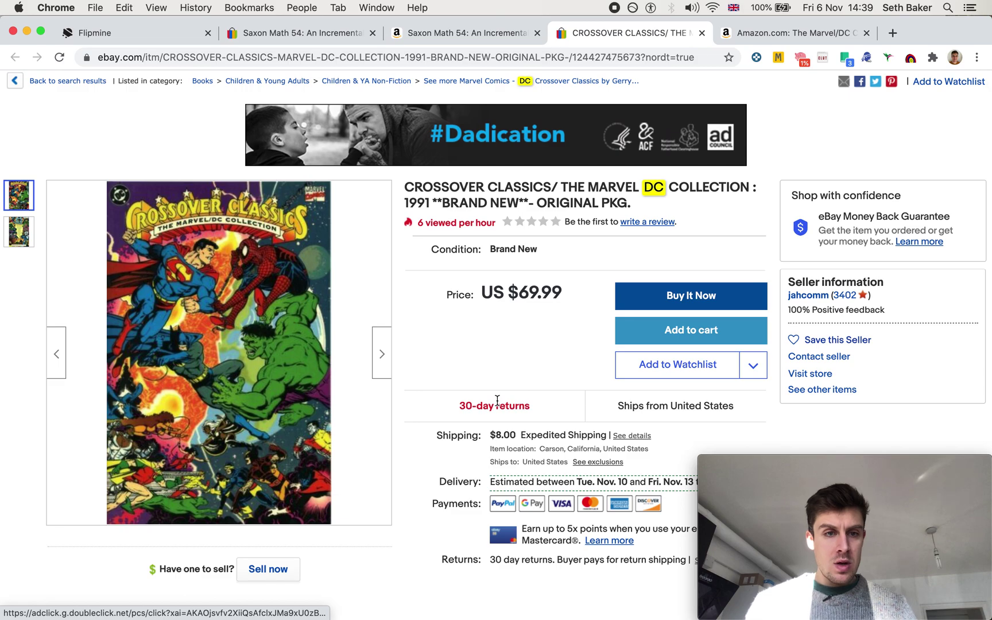
pyautogui.hotkey('ctrl', 'Tab')
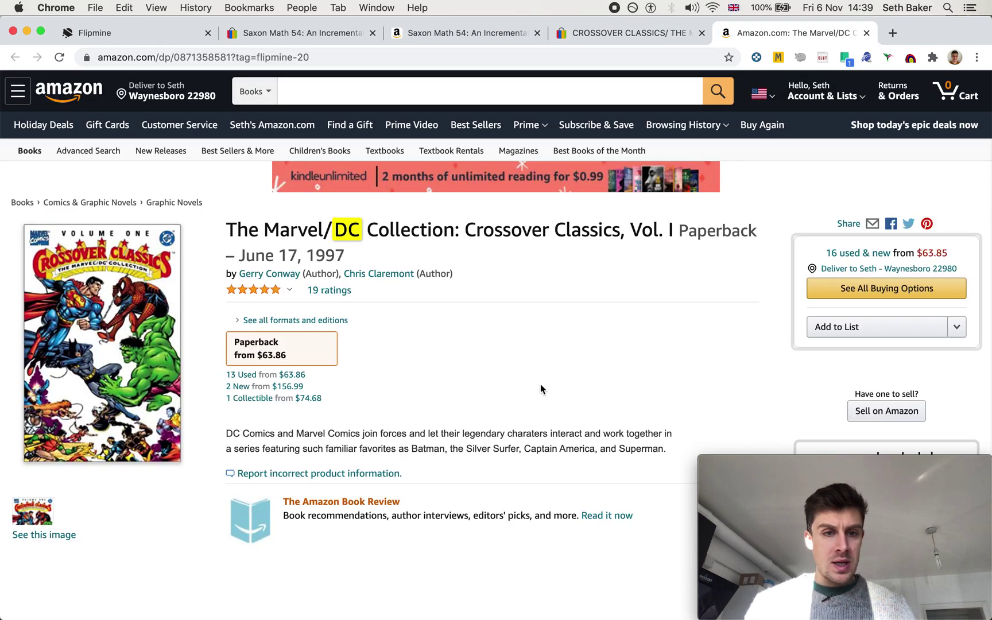
pyautogui.scroll(-10, 540, 385)
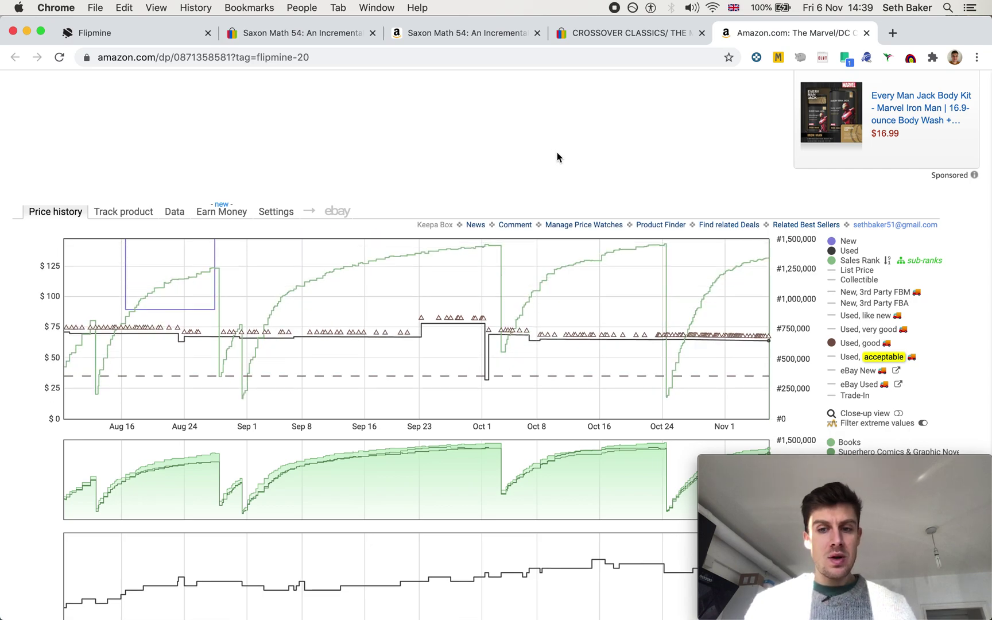
pyautogui.click(155, 33)
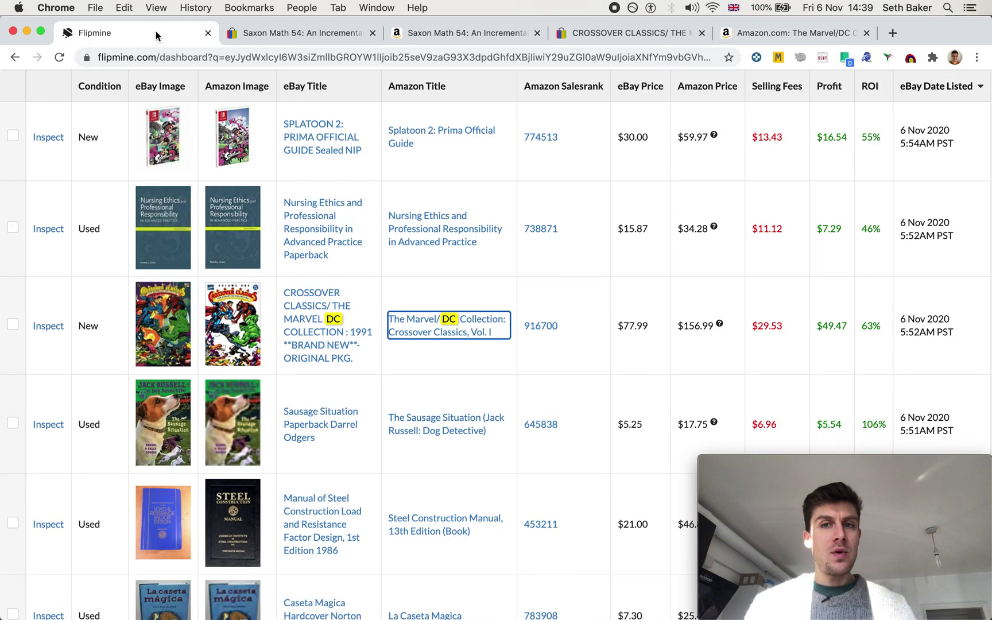
# Close the leftover Marvel/DC Amazon and Crossover Classics tabs and scroll down the results
pyautogui.click(866, 34)
pyautogui.click(701, 32)
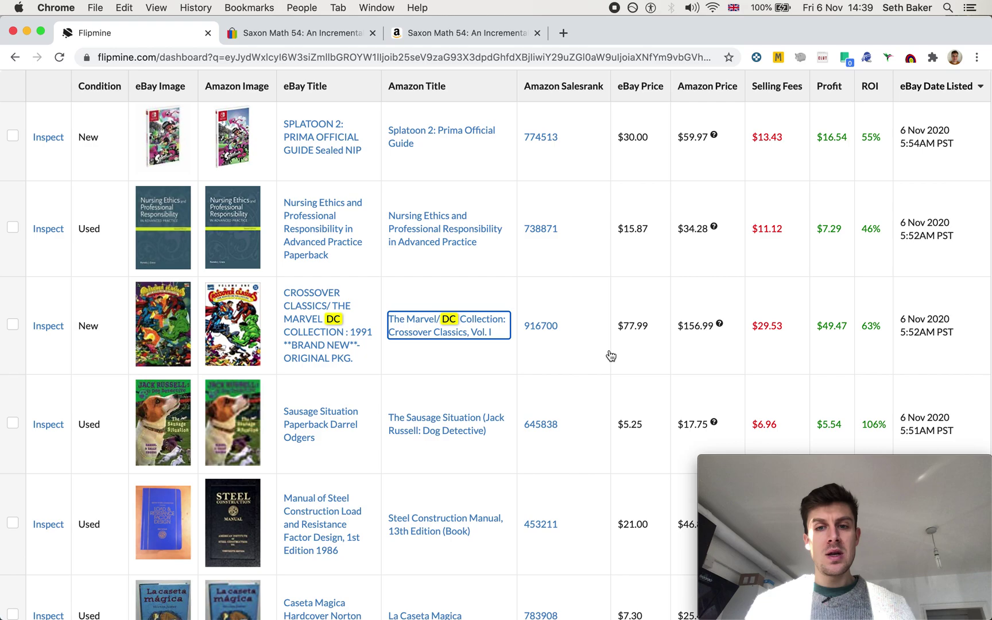
pyautogui.scroll(-3, 611, 352)
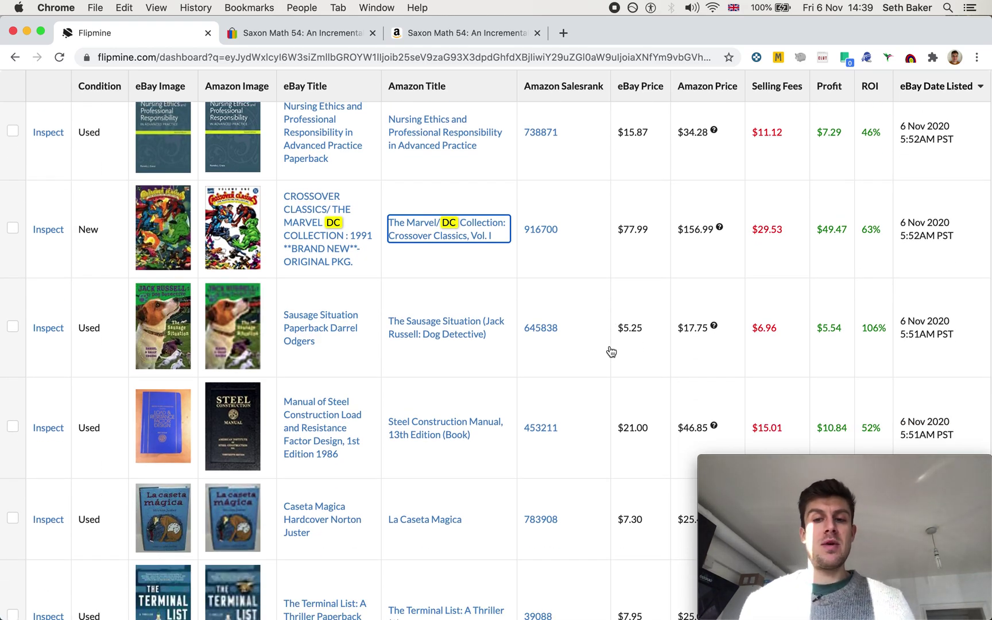
pyautogui.scroll(-15, 609, 409)
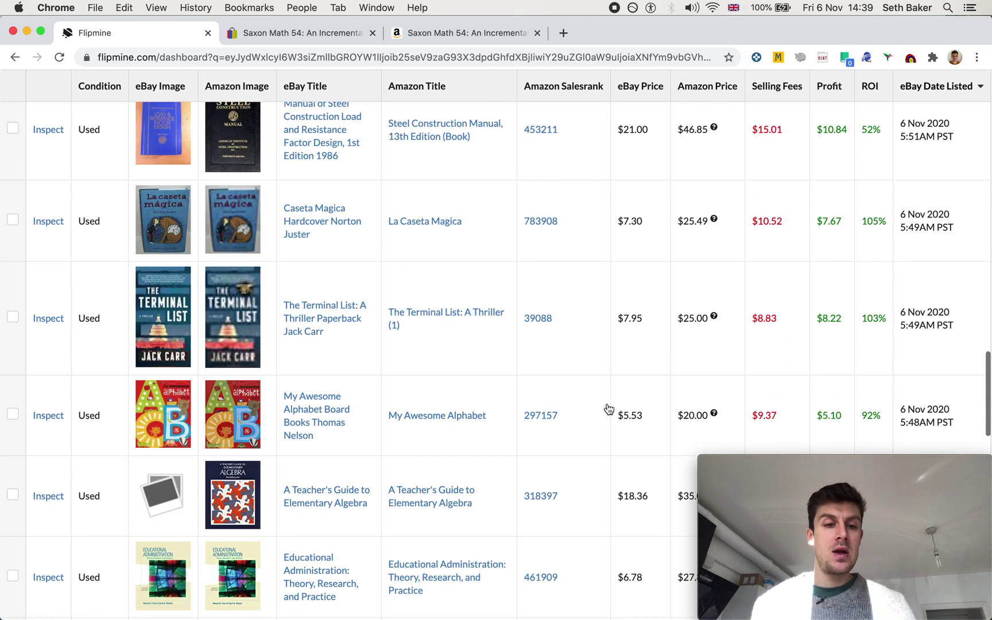
pyautogui.scroll(-13, 609, 409)
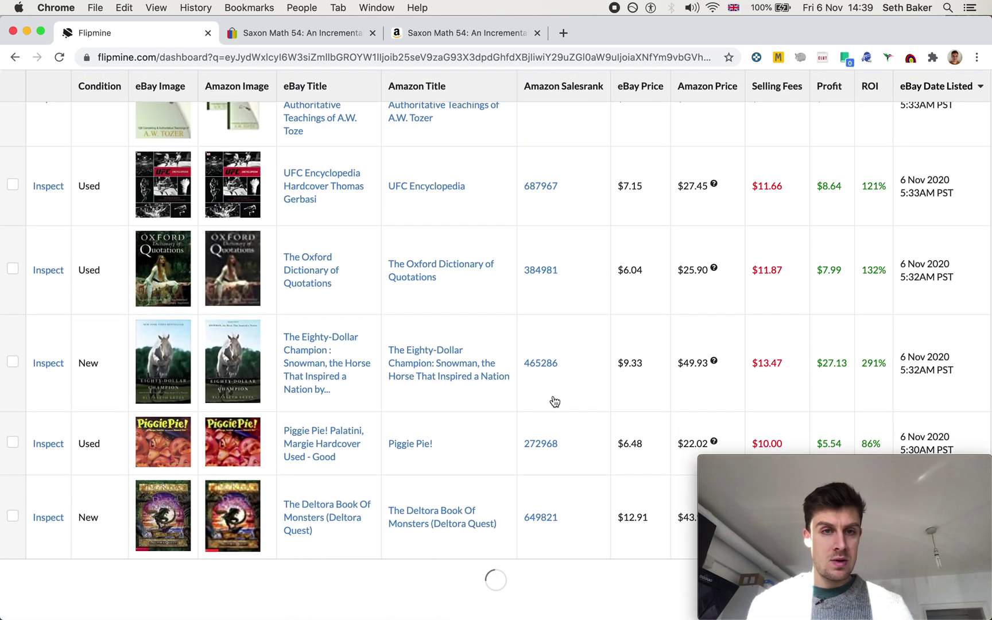
pyautogui.scroll(-12, 554, 401)
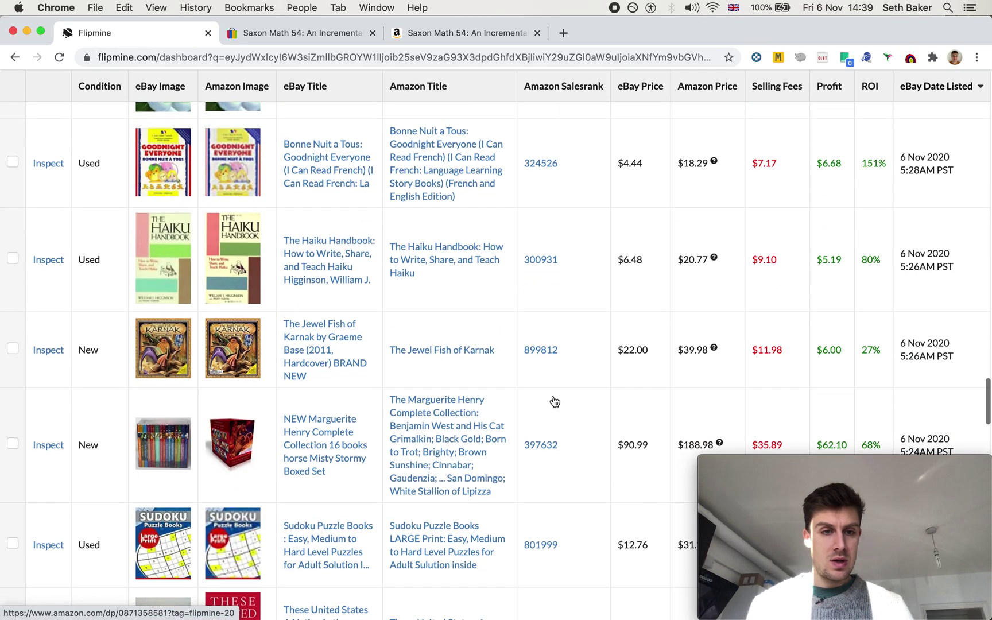
pyautogui.scroll(-12, 554, 401)
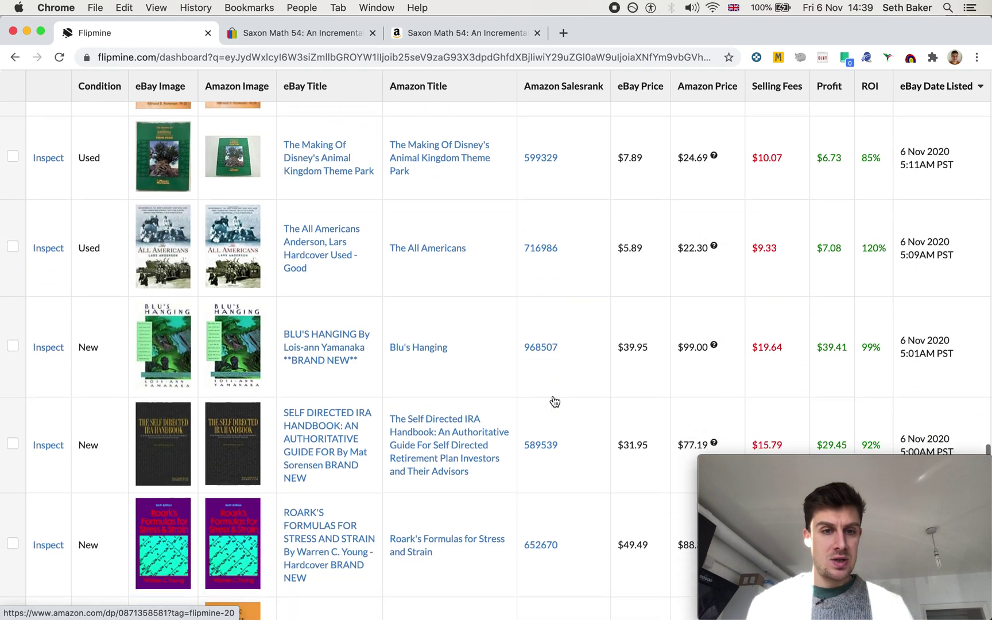
pyautogui.scroll(-12, 555, 402)
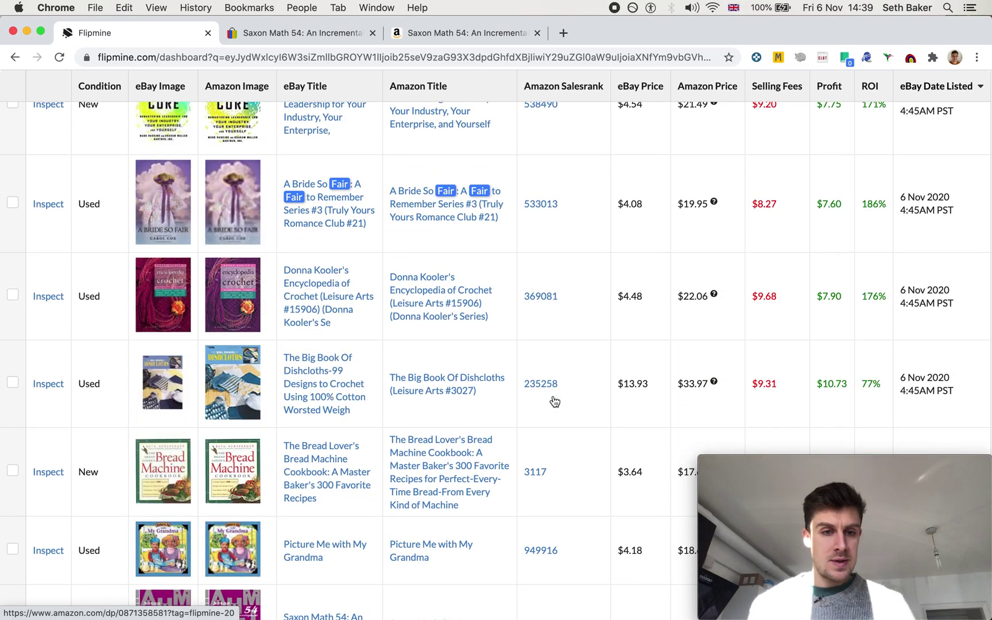
pyautogui.scroll(-5, 555, 401)
# Search the results for 'saxon' and open the Saxon Math 54 eBay listing ($8.34)
pyautogui.press('super+f')
pyautogui.write('saxon')
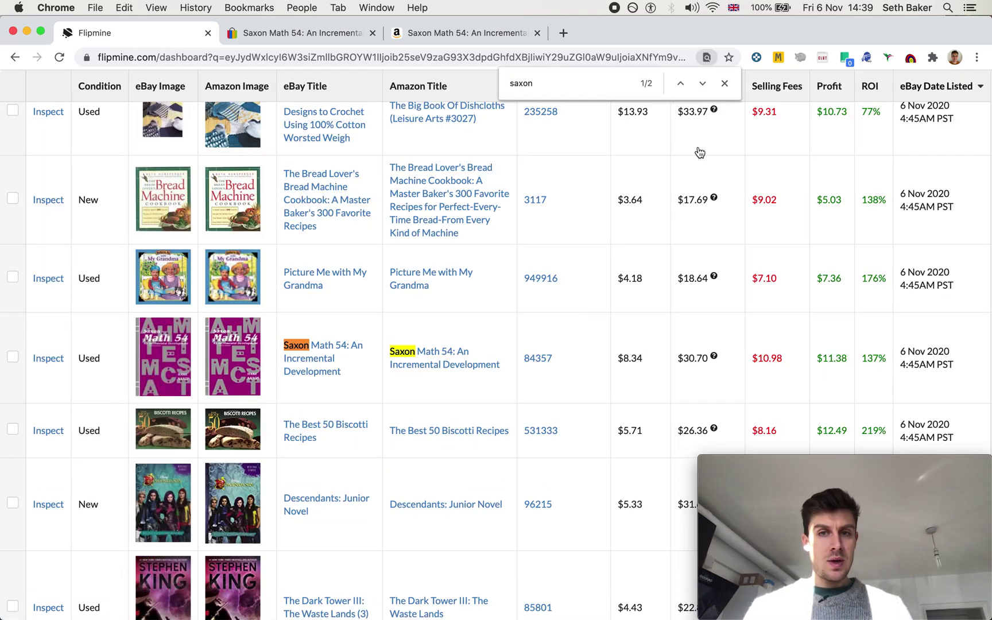
pyautogui.click(725, 84)
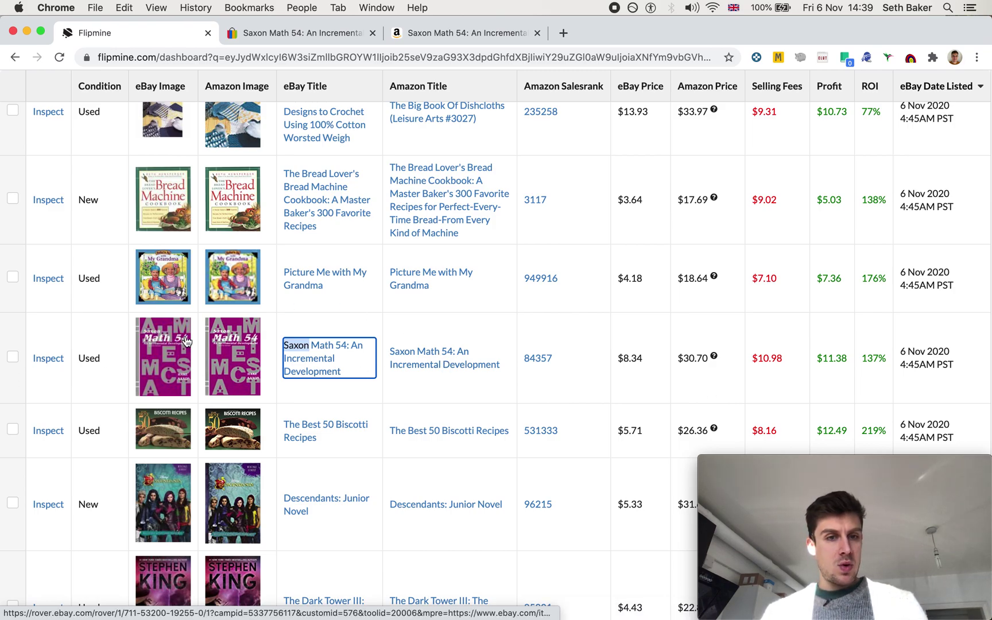
pyautogui.click(322, 373)
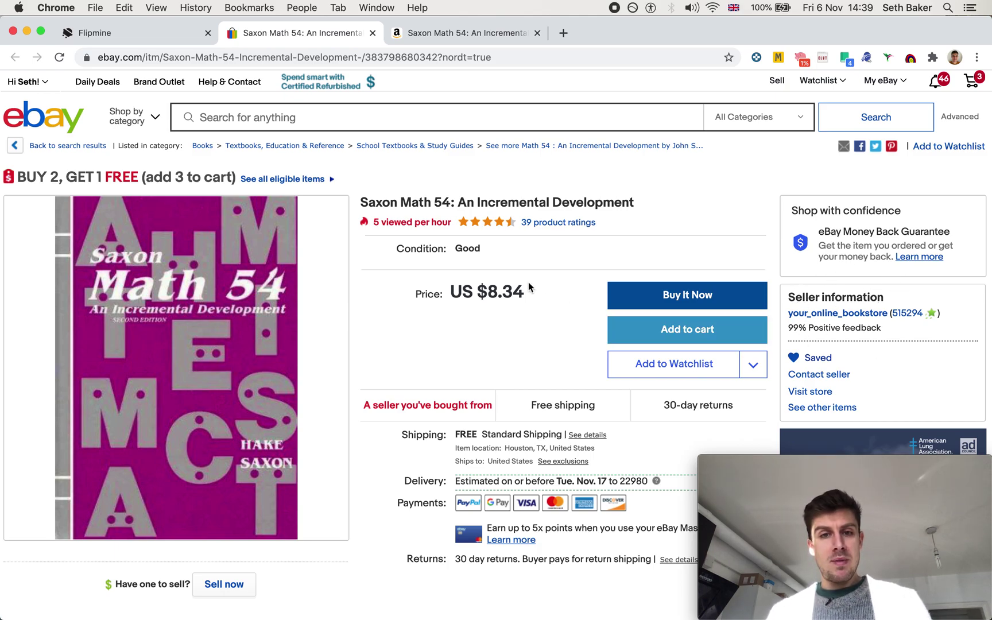
# Switch to the Saxon Math 54 Amazon page and scroll to its Keepa price chart
pyautogui.hotkey('ctrl', 'Tab')
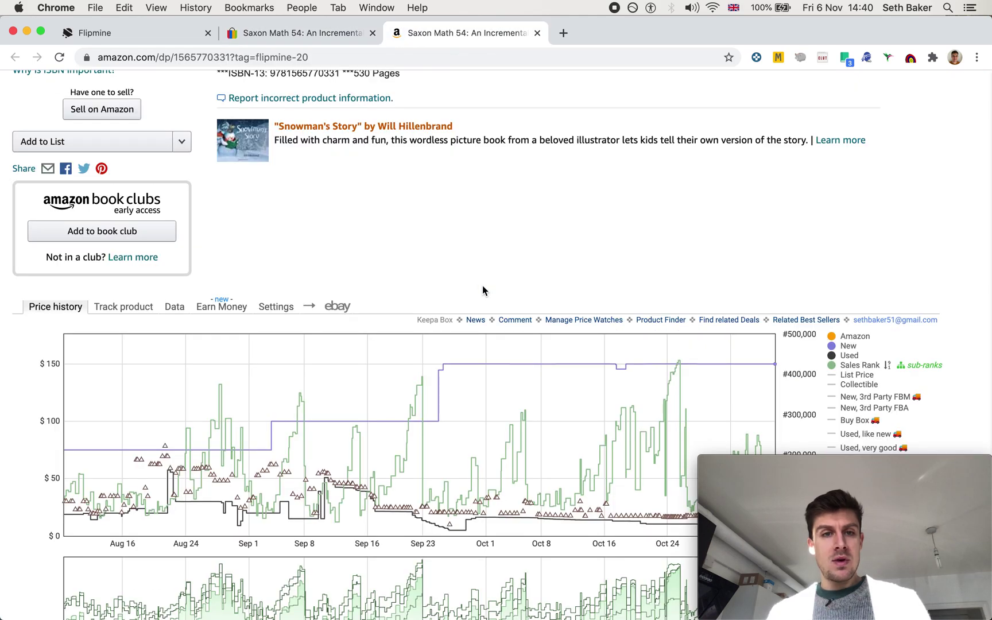
pyautogui.scroll(10, 578, 310)
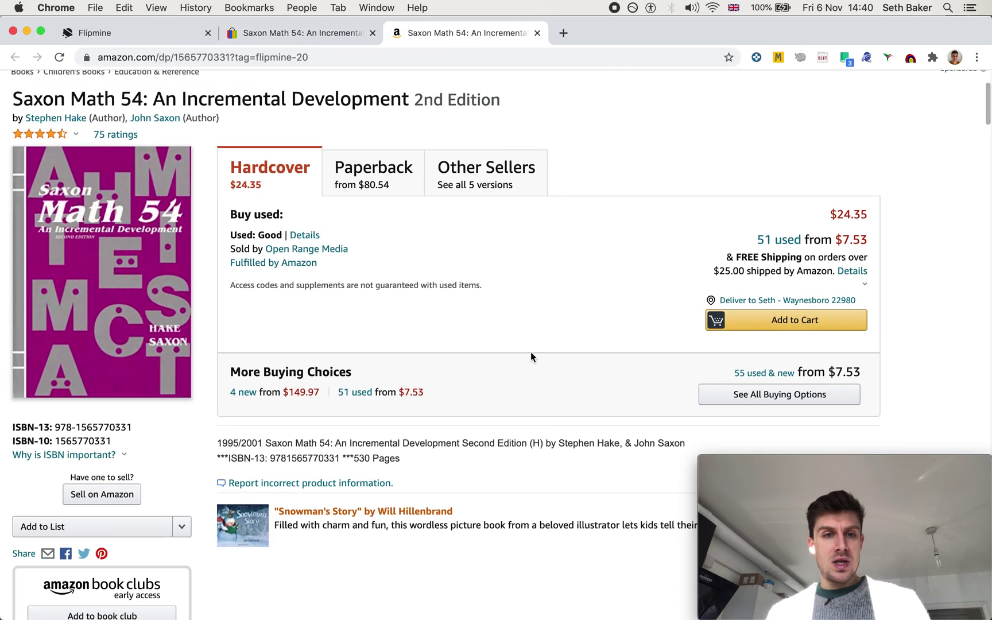
pyautogui.scroll(1, 530, 353)
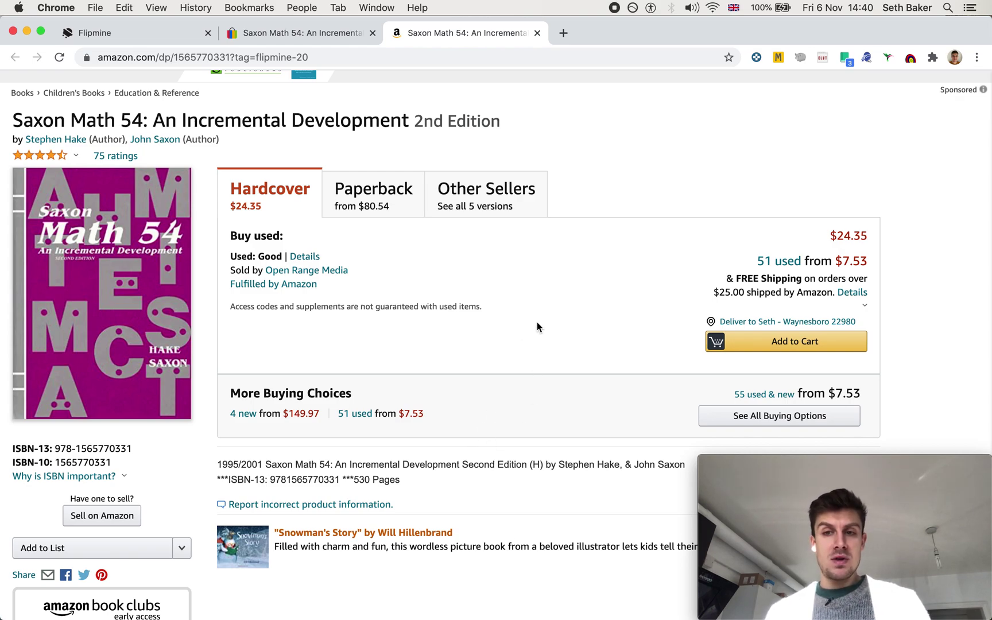
pyautogui.scroll(-7, 558, 328)
pyautogui.scroll(-3, 558, 324)
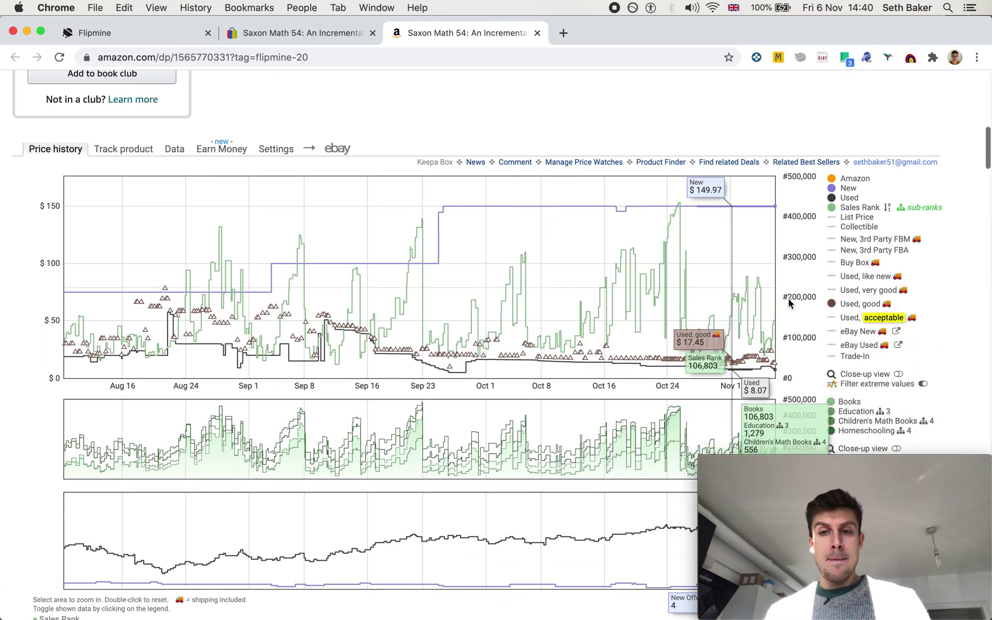
pyautogui.moveTo(832, 308)
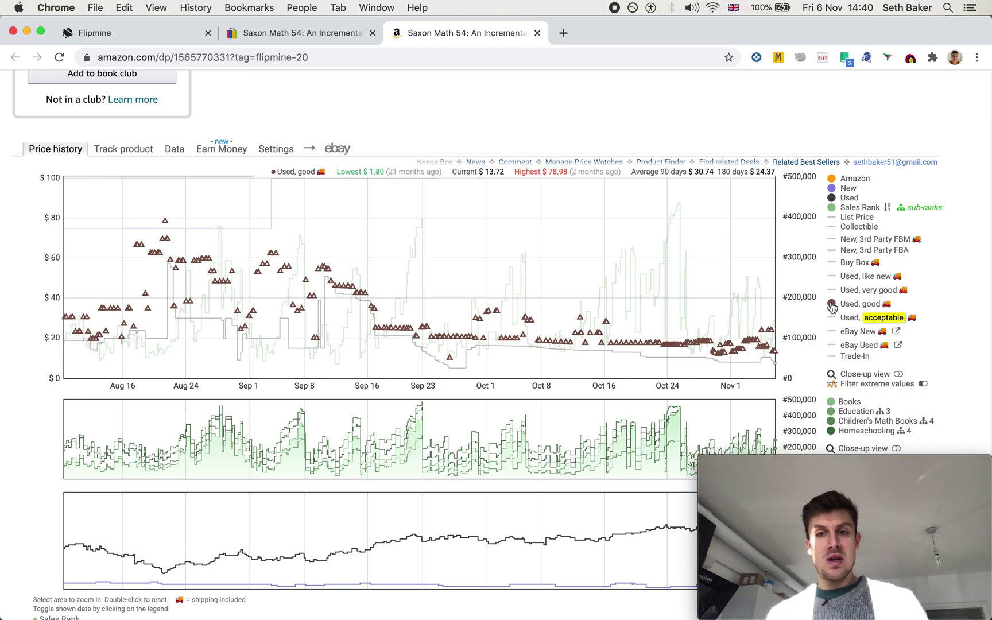
pyautogui.scroll(-3, 817, 354)
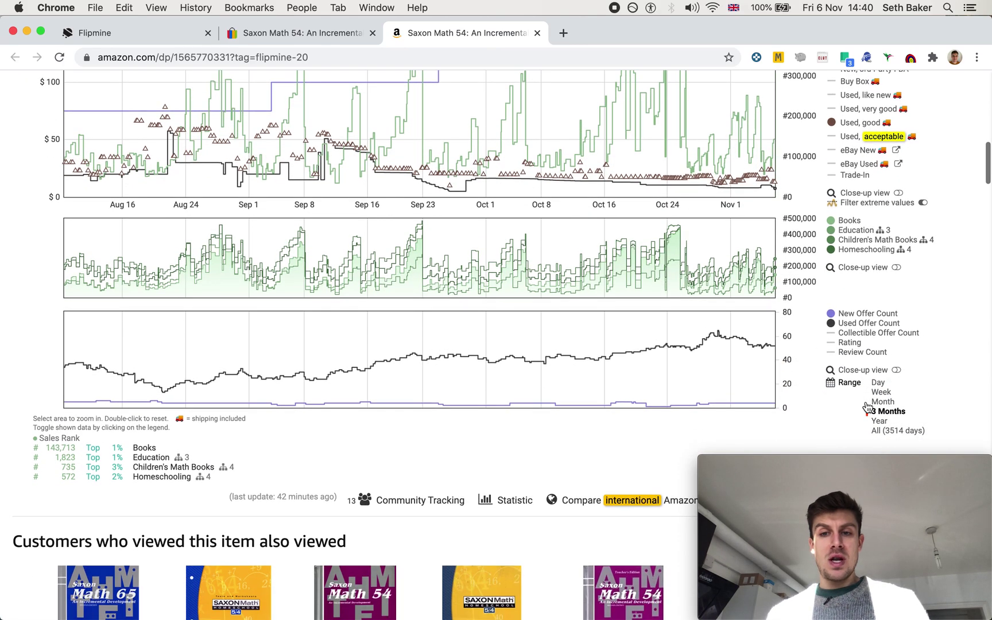
# Set the Keepa price history range to Year and compare against the $8.34 eBay price
pyautogui.click(880, 422)
pyautogui.scroll(3, 402, 345)
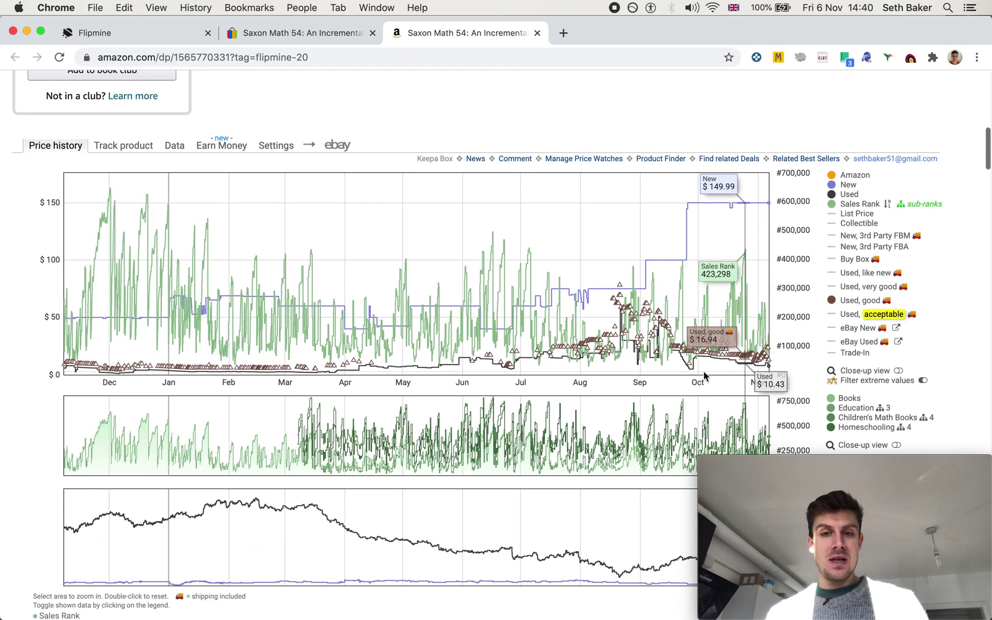
pyautogui.scroll(-1, 574, 281)
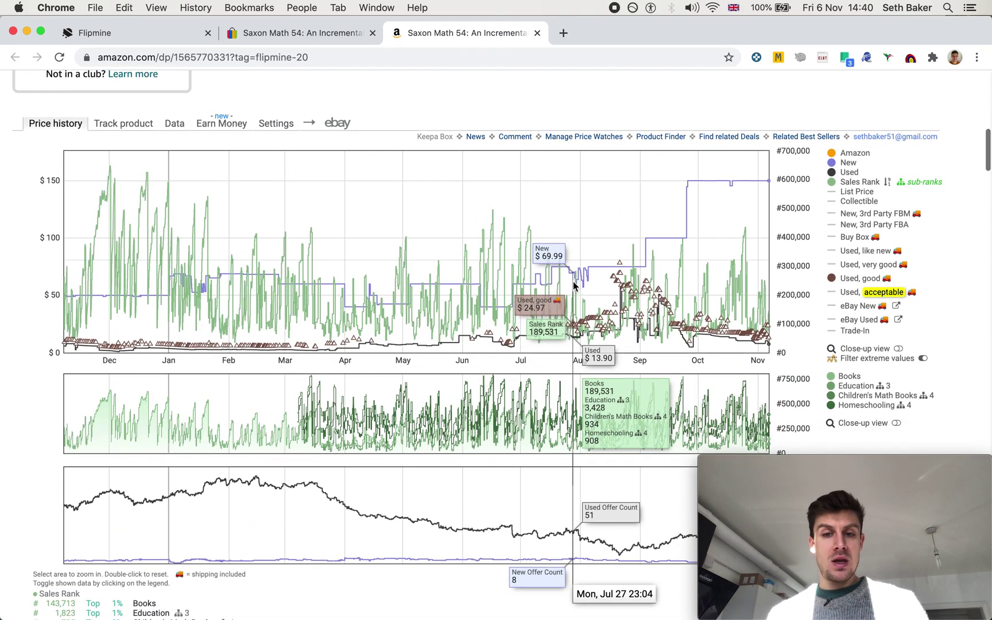
pyautogui.scroll(3, 574, 285)
pyautogui.scroll(8, 573, 285)
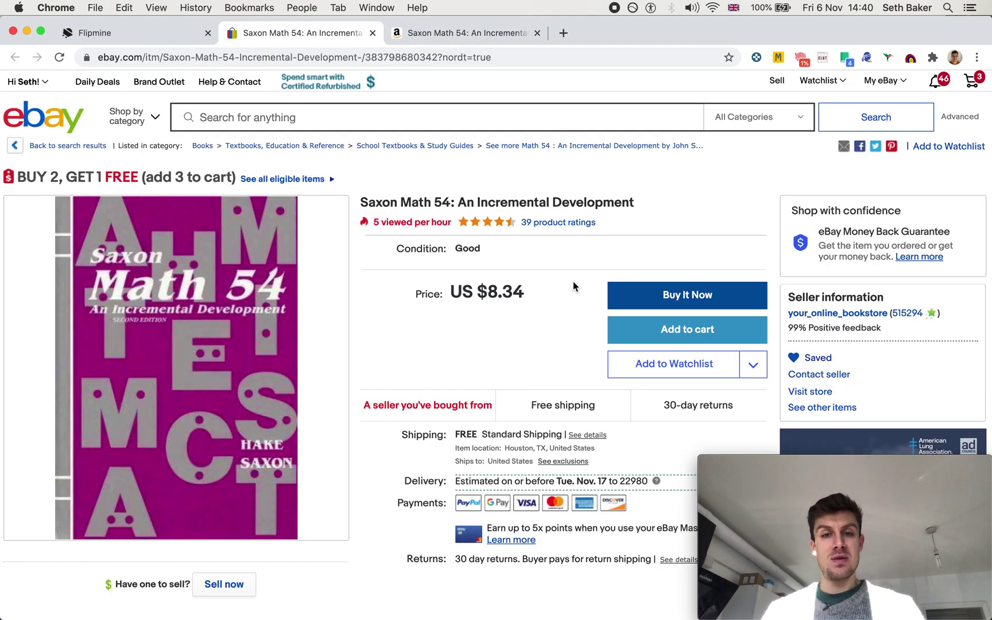
pyautogui.hotkey('ctrl', 'Tab')
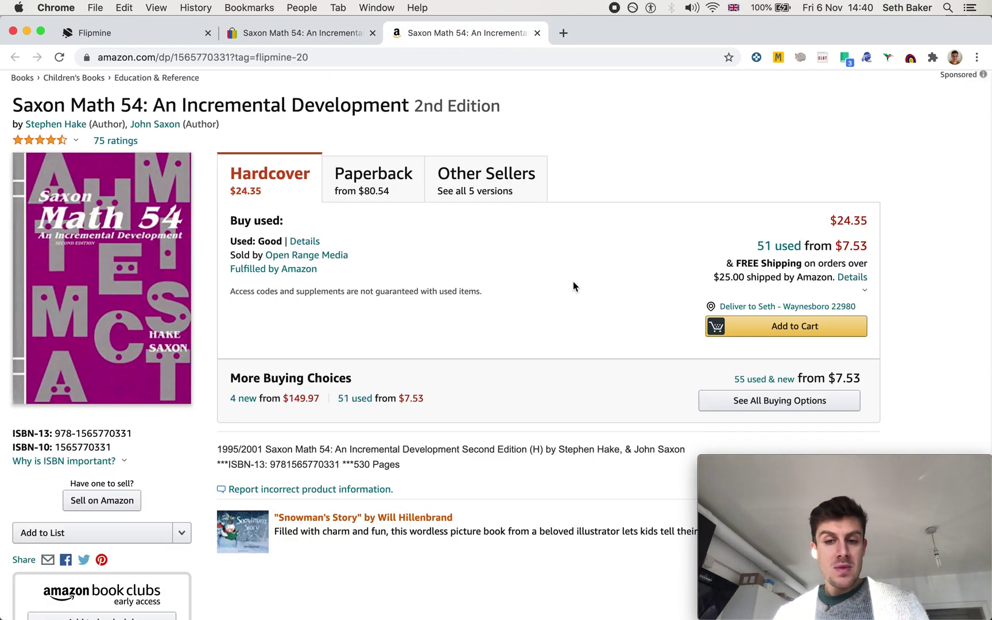
# Switch back to Flipmine and scroll to the top of the filtered book results (rank below 1000000, listed after Nov 6 2020)
pyautogui.hotkey('ctrl', 'Tab')
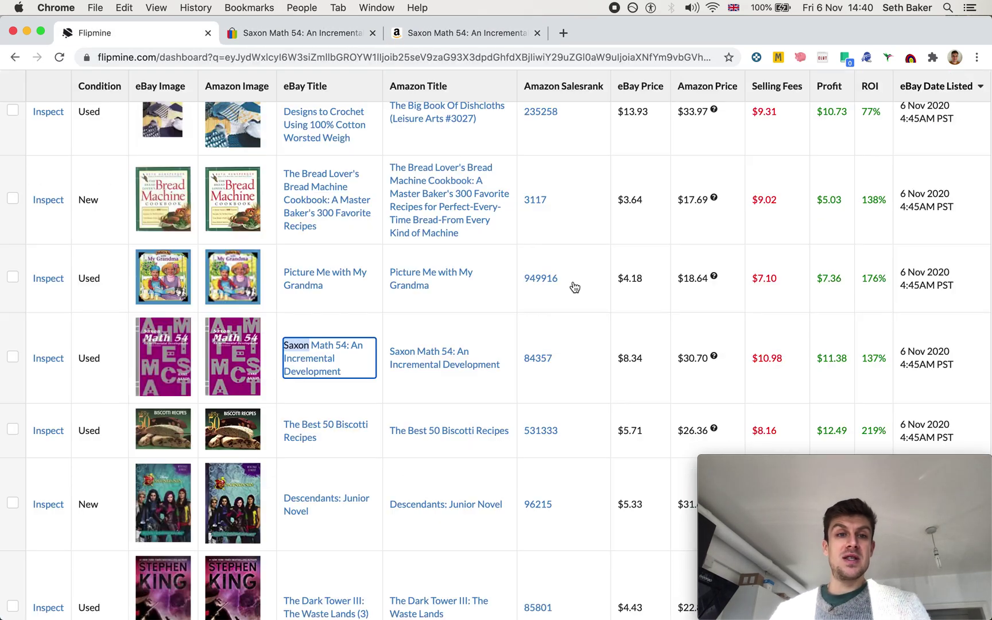
pyautogui.scroll(-5, 629, 354)
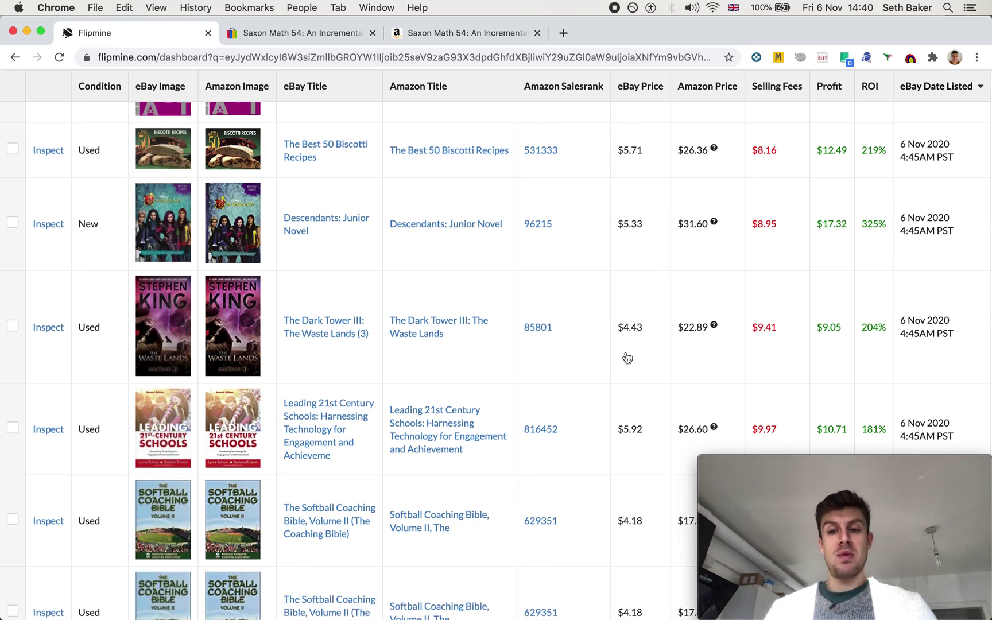
pyautogui.scroll(1, 628, 357)
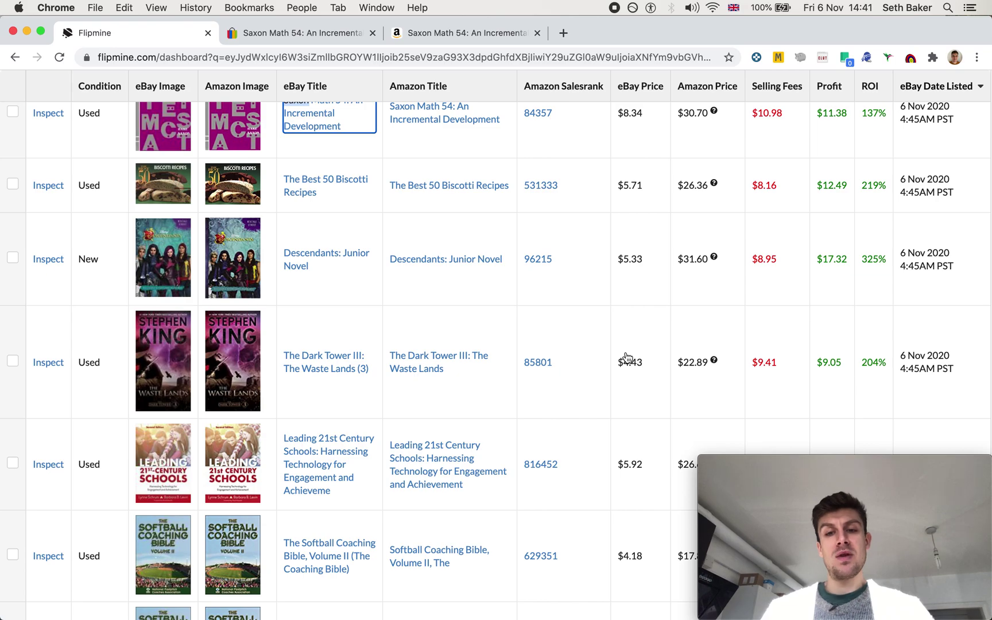
pyautogui.scroll(5, 626, 357)
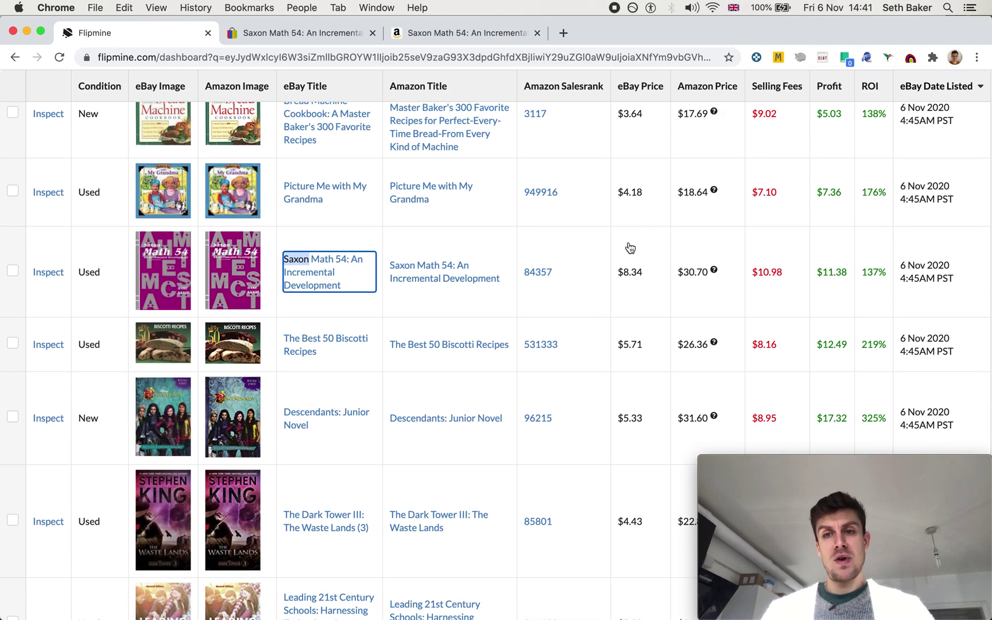
pyautogui.scroll(-5, 680, 408)
pyautogui.scroll(2, 674, 390)
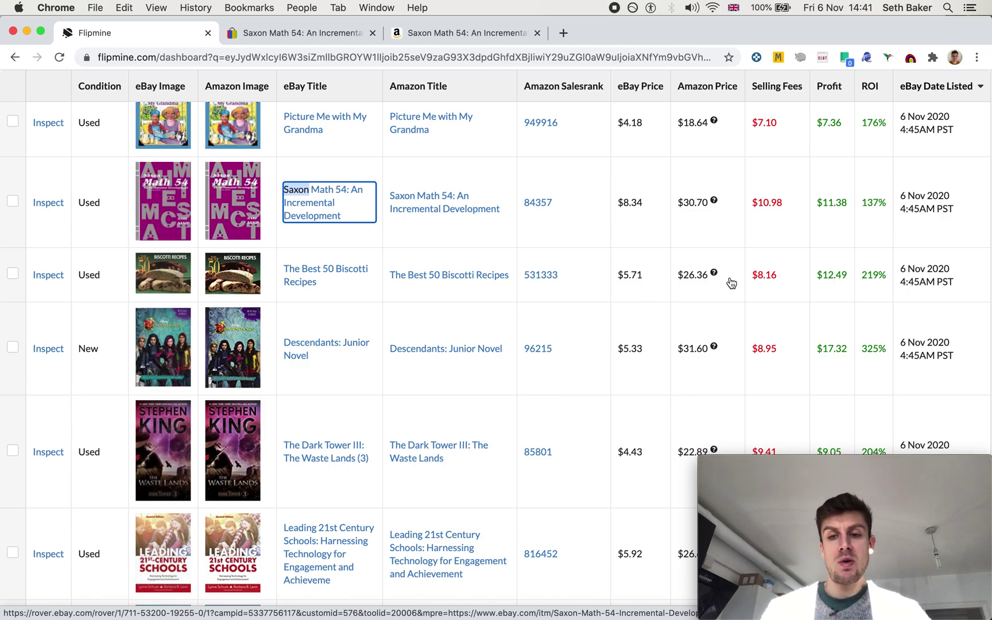
pyautogui.scroll(20, 731, 283)
pyautogui.scroll(5, 731, 282)
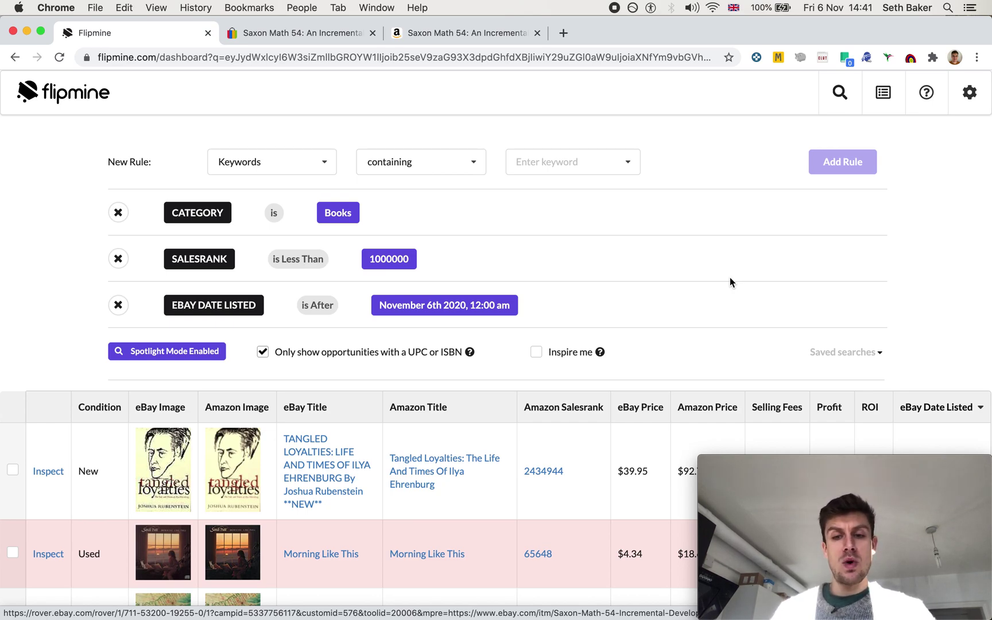
pyautogui.moveTo(763, 606)
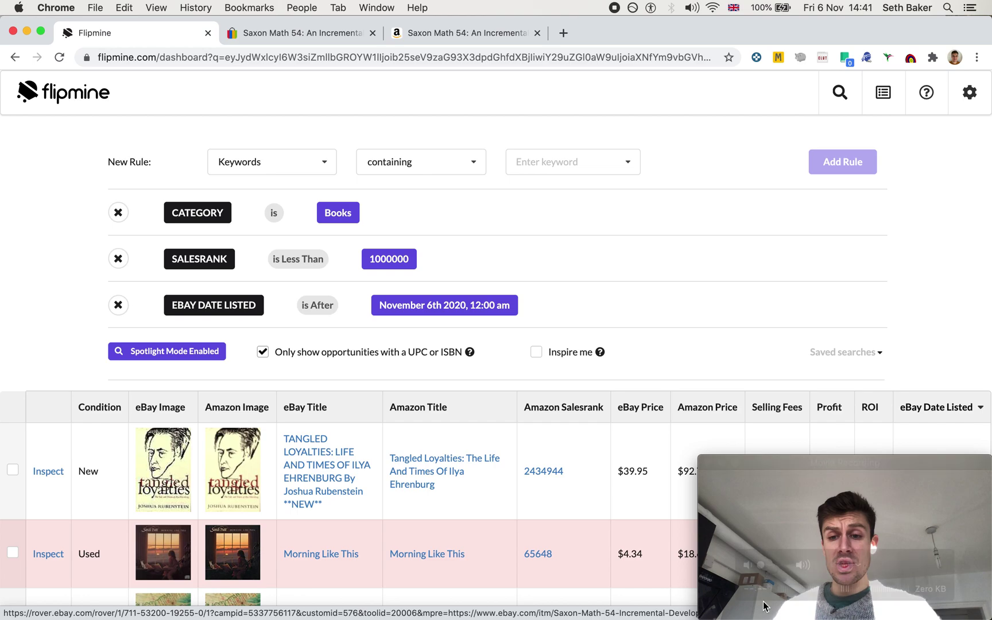